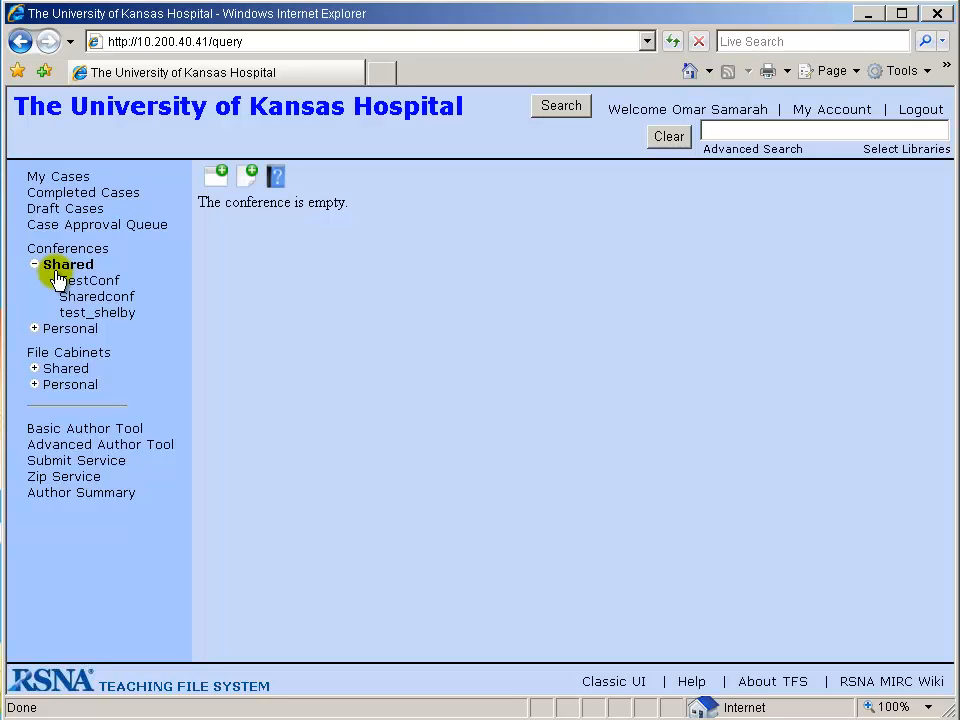
# Make a new conference named Upper_Extremity and open it from the conference tree.
pyautogui.click(218, 180)
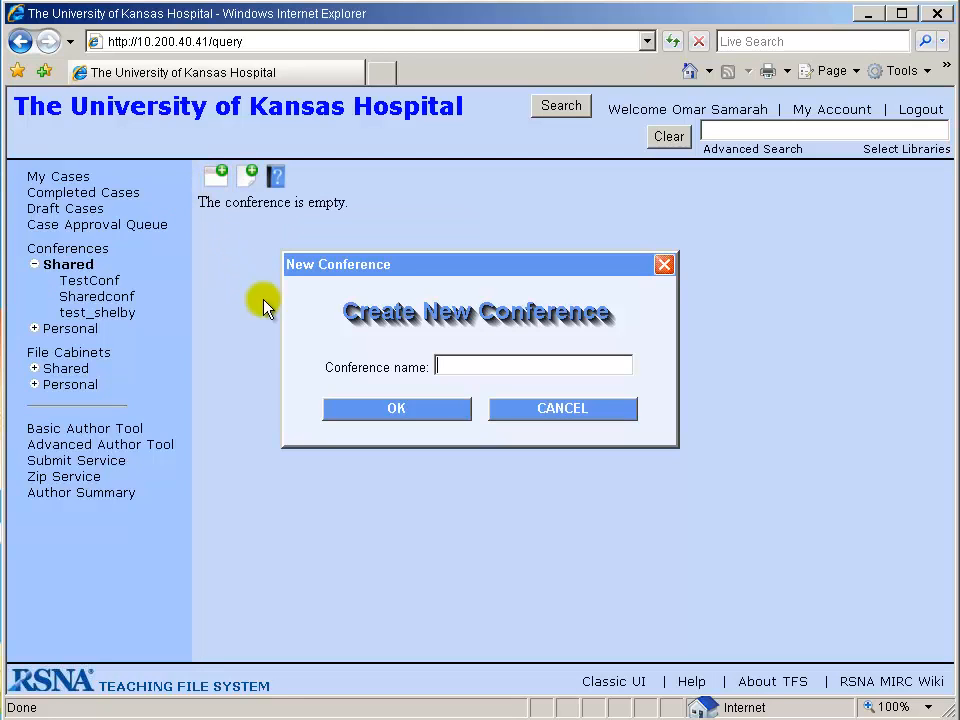
pyautogui.click(453, 364)
pyautogui.click(418, 410)
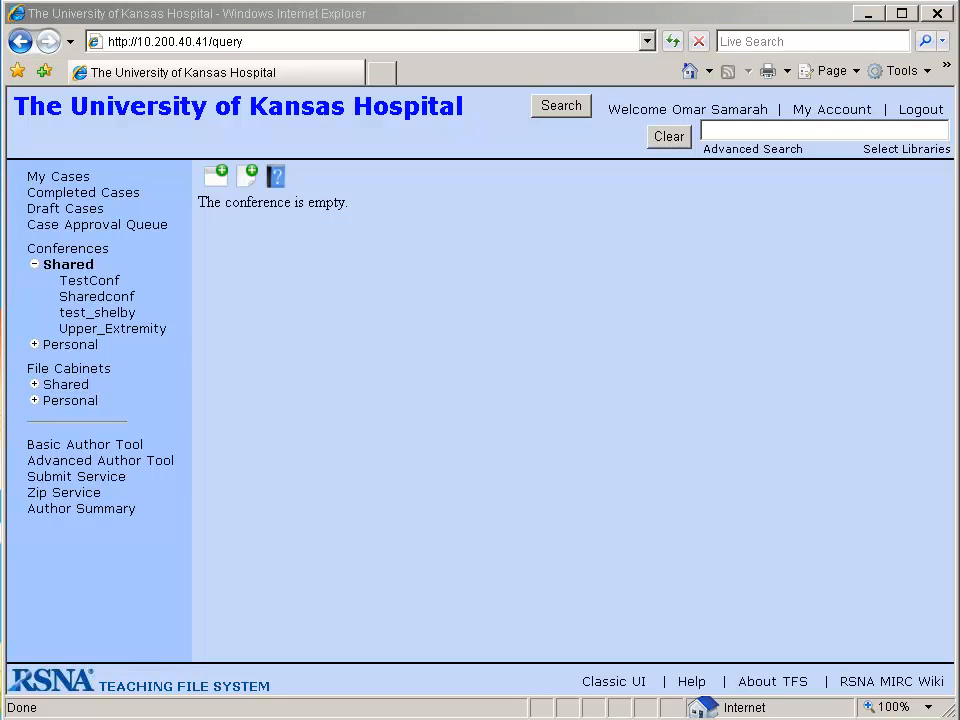
pyautogui.click(92, 328)
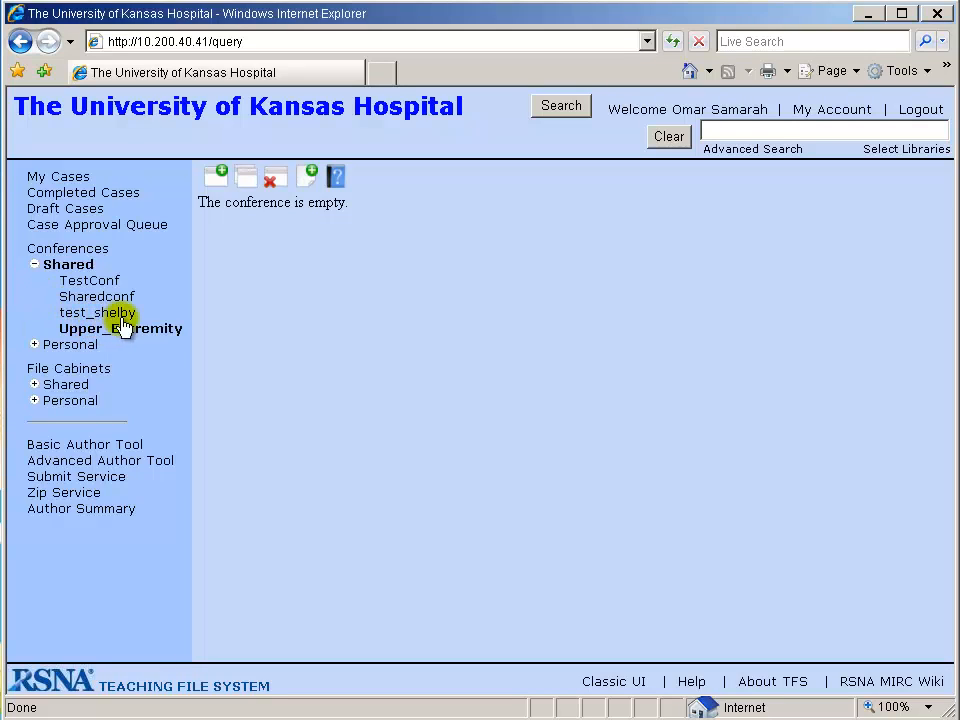
# Create a sub-conference named Hand inside Upper_Extremity.
pyautogui.click(220, 180)
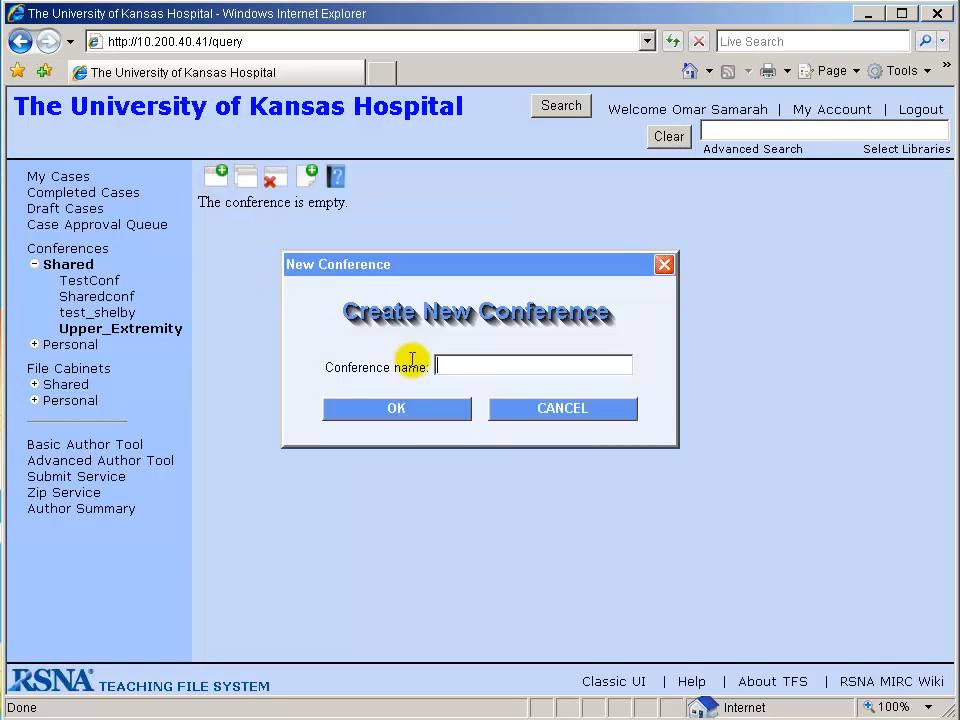
pyautogui.click(452, 365)
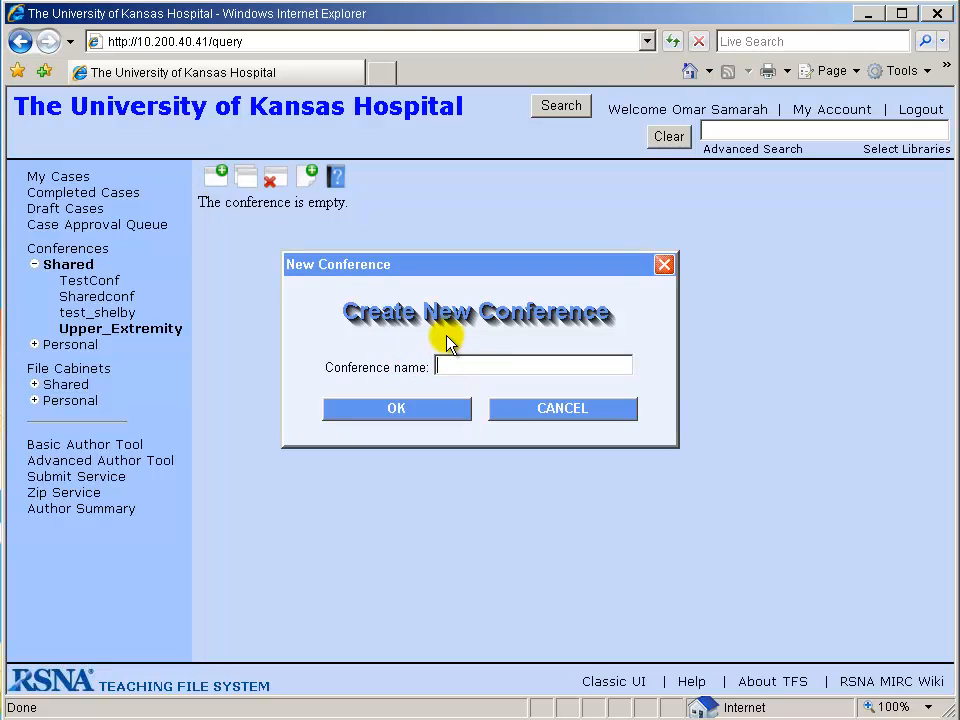
pyautogui.write('GH')
pyautogui.press('BackSpace')
pyautogui.press('BackSpace')
pyautogui.write('Hand')
pyautogui.click(404, 409)
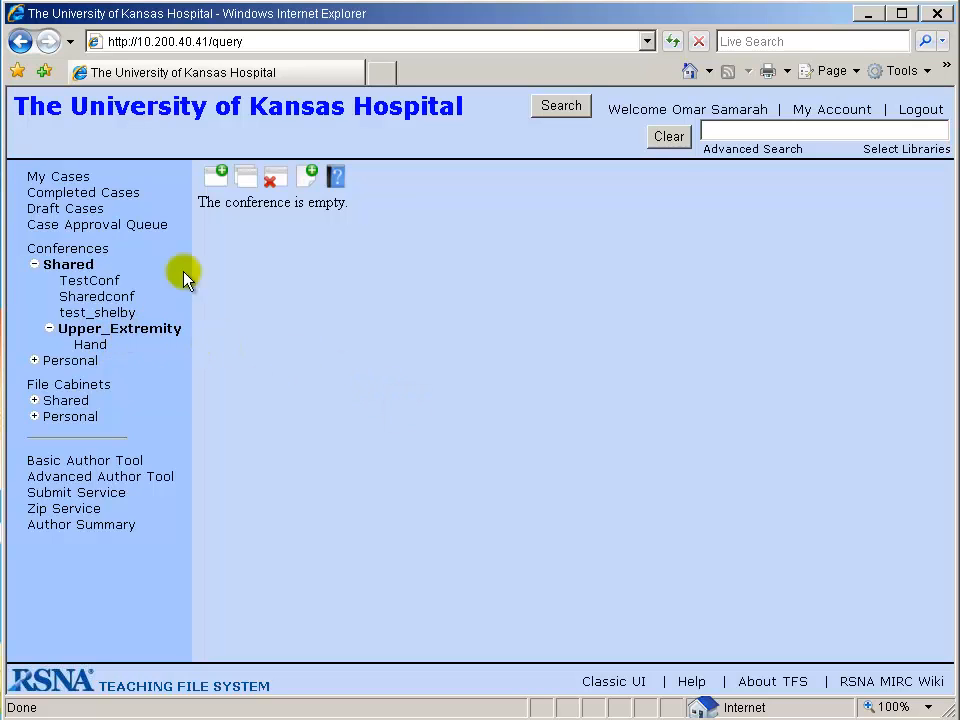
# Add the Elbow and Wrist sub-conferences alongside Hand.
pyautogui.click(216, 176)
pyautogui.click(449, 363)
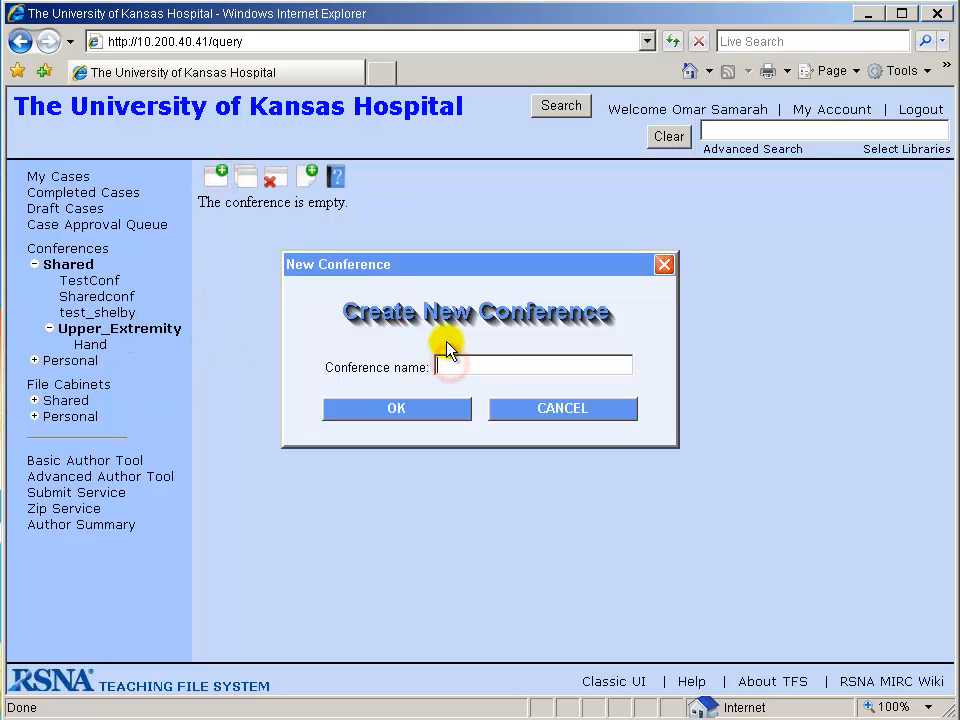
pyautogui.write('Elbow')
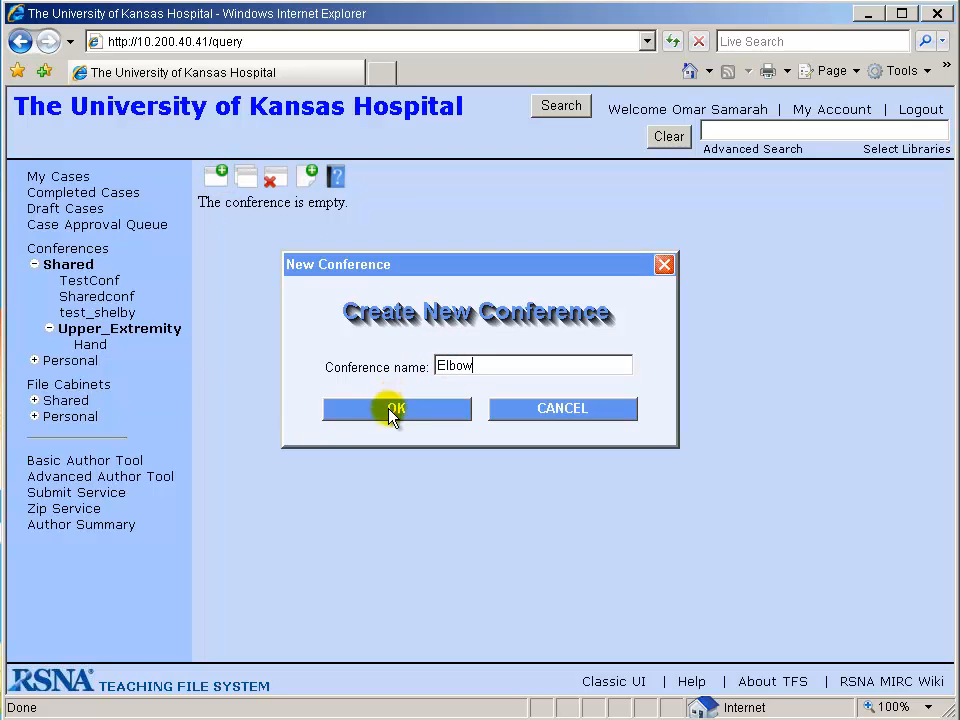
pyautogui.click(390, 408)
pyautogui.click(219, 177)
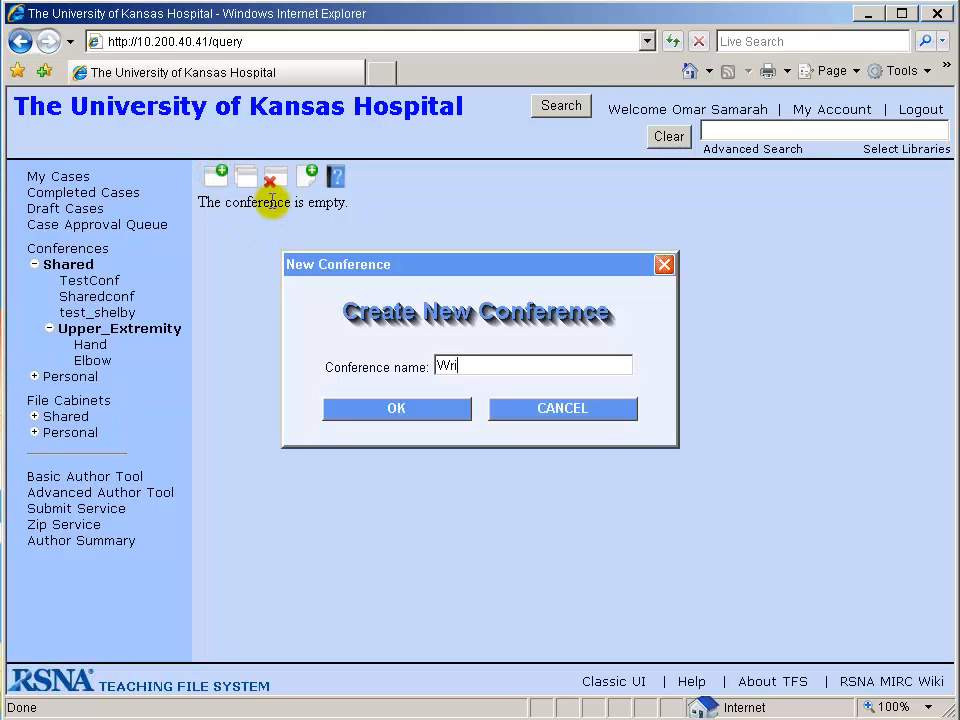
pyautogui.click(362, 407)
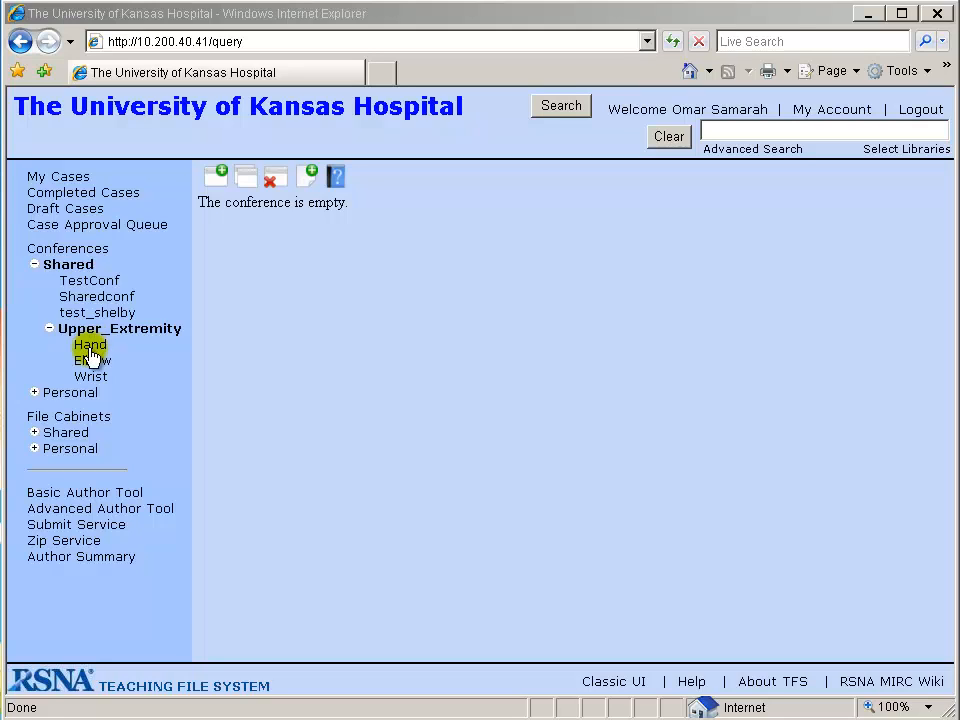
# Run an advanced search for cases whose title contains 'hand'.
pyautogui.click(740, 152)
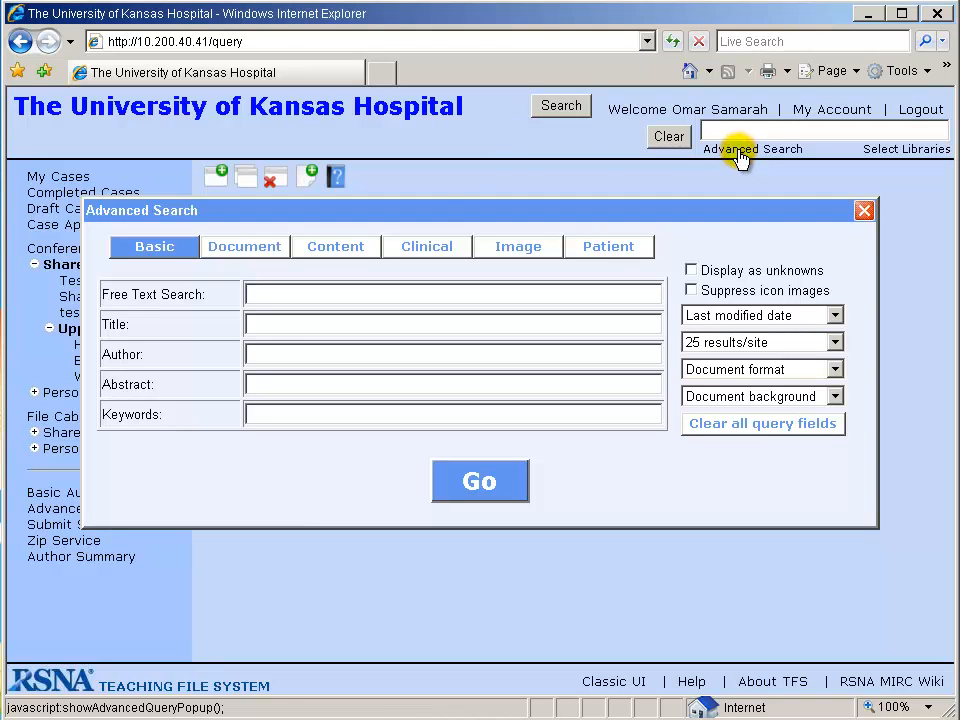
pyautogui.click(275, 324)
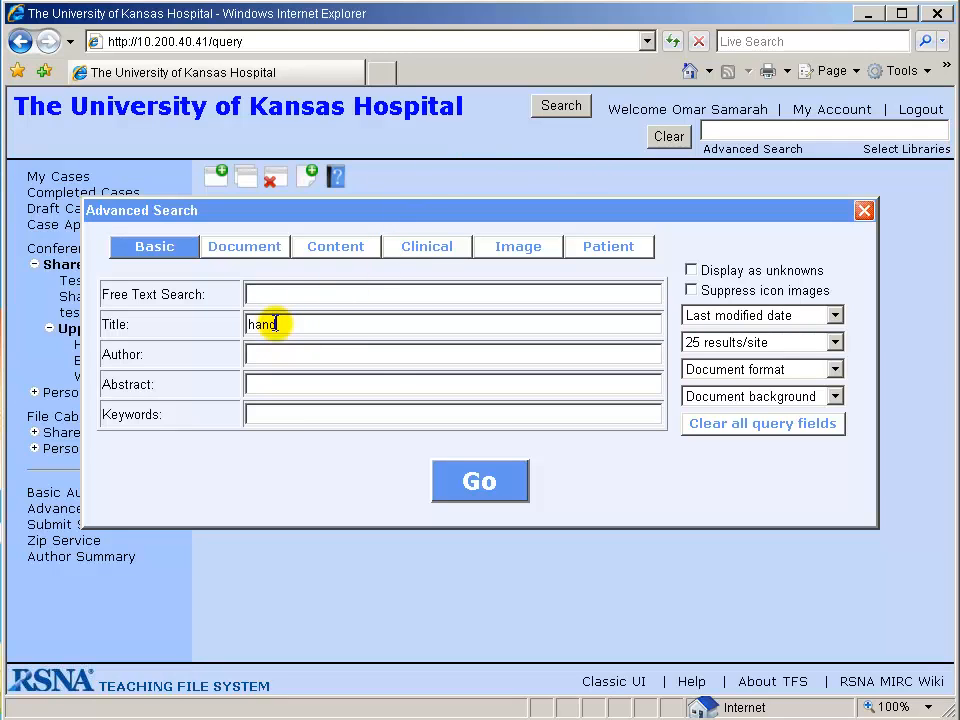
pyautogui.click(450, 472)
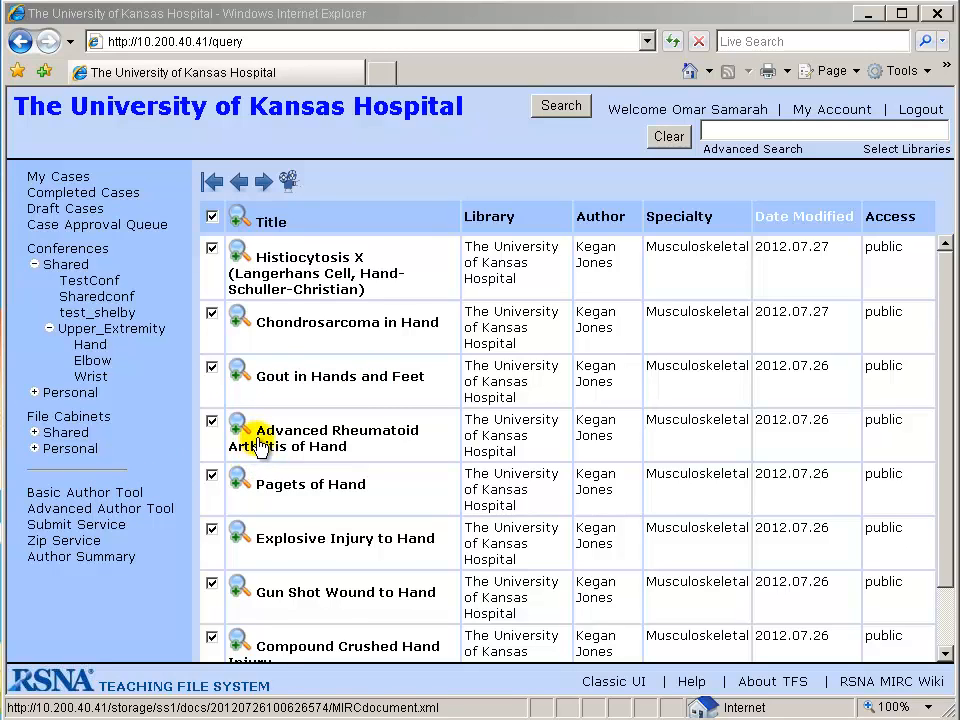
# Select only Histiocytosis X, Chondrosarcoma, Gout and Rheumatoid Arthritis cases, then open them in the navigator.
pyautogui.click(212, 216)
pyautogui.click(212, 247)
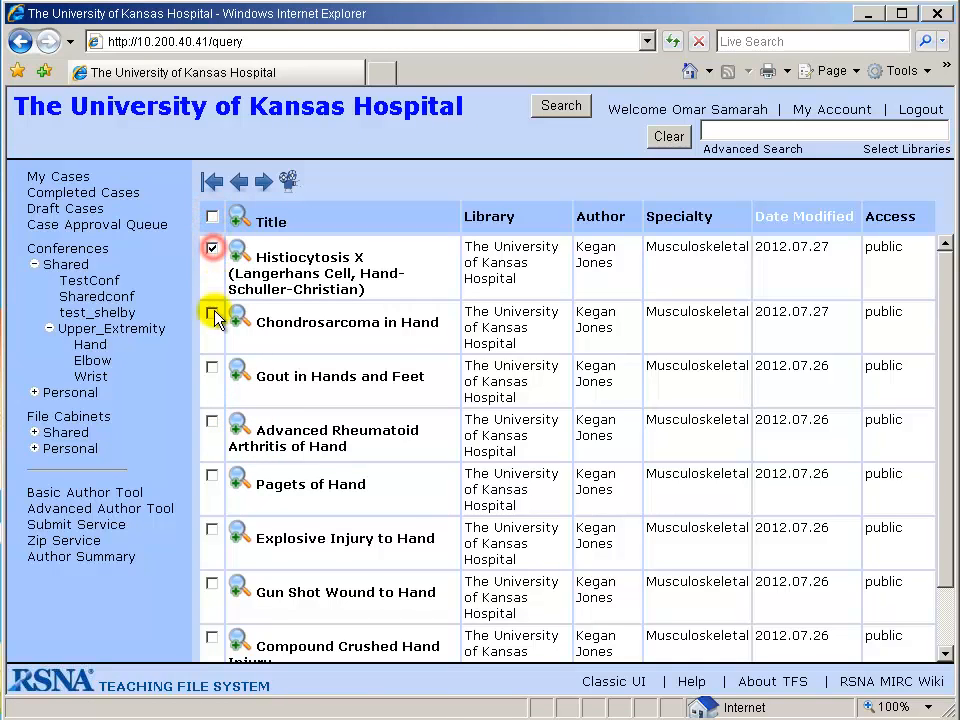
pyautogui.click(212, 312)
pyautogui.click(212, 368)
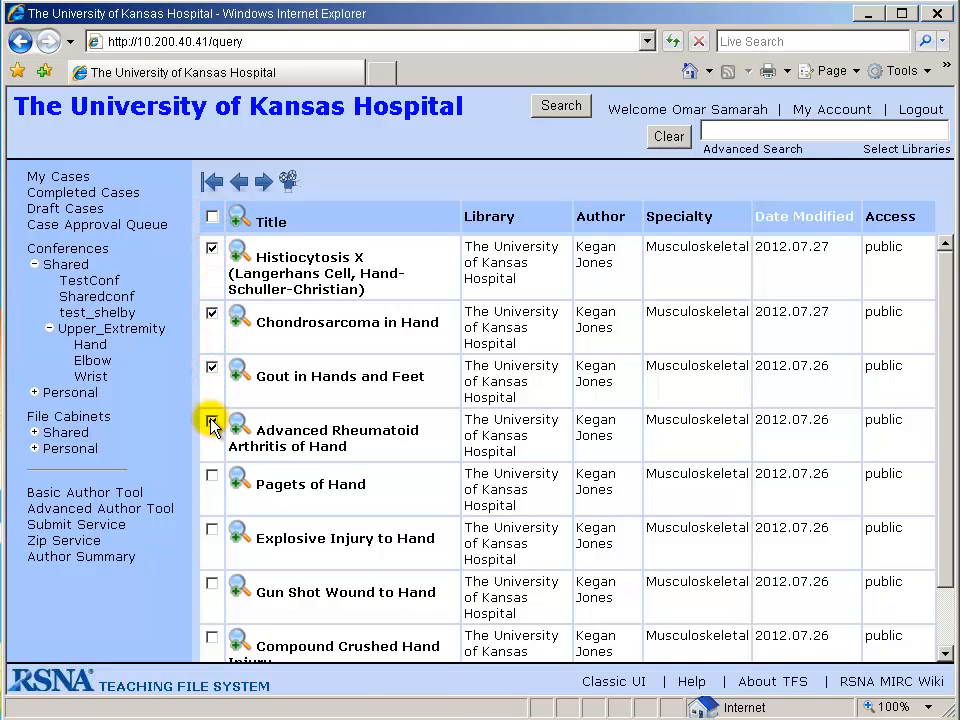
pyautogui.click(212, 420)
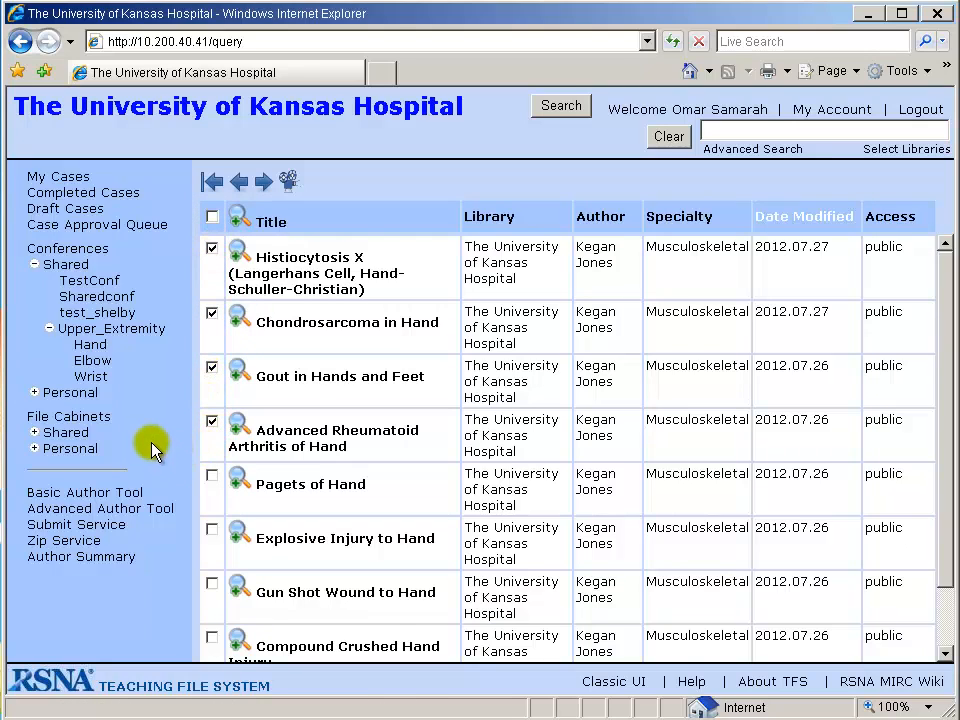
pyautogui.click(288, 182)
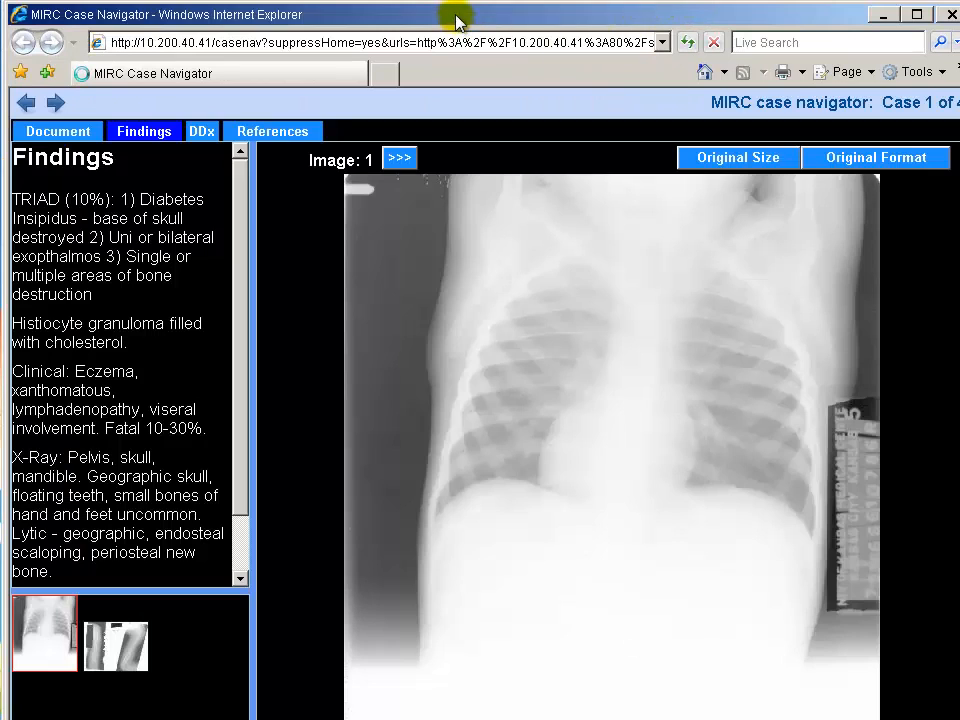
# Add the first case, Histiocytosis X, to the shared Upper_Extremity Hand conference.
pyautogui.moveTo(456, 16); pyautogui.dragTo(471, 17)
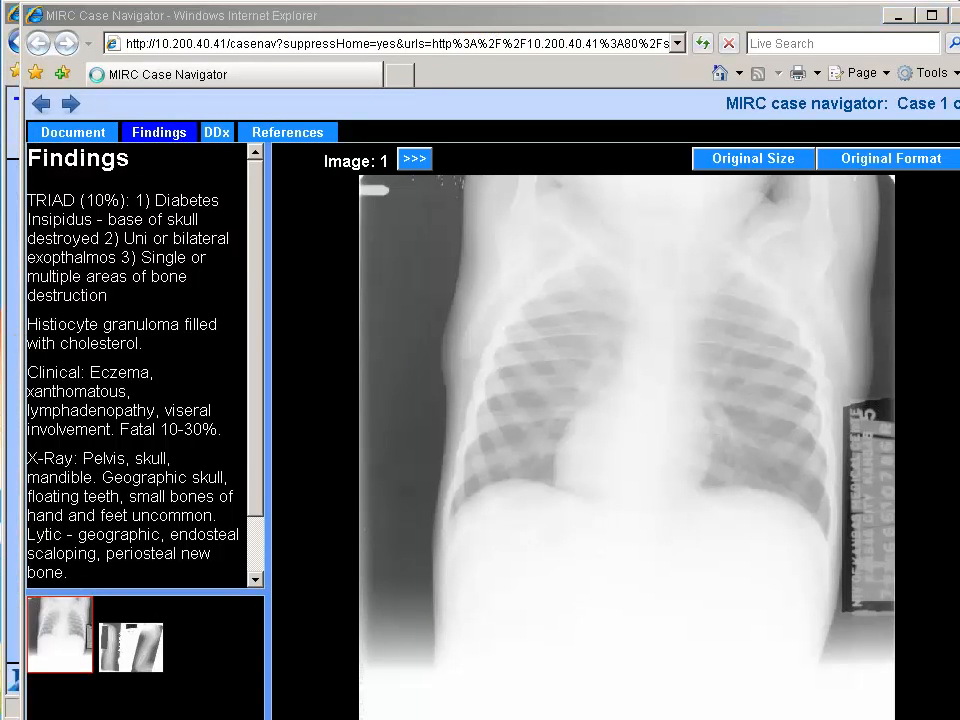
pyautogui.click(95, 134)
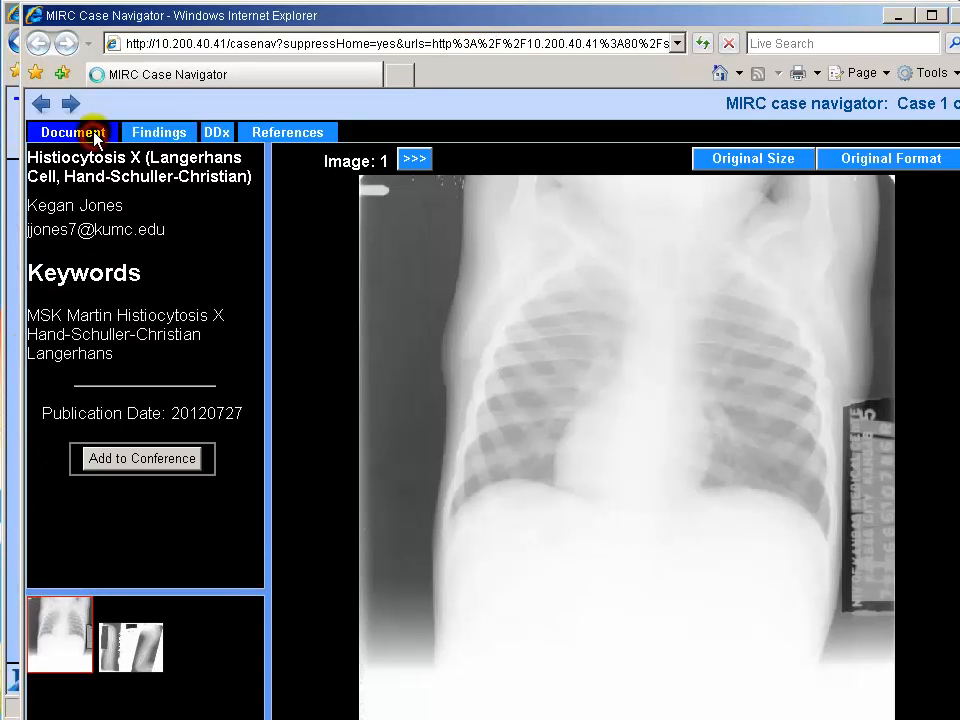
pyautogui.click(130, 462)
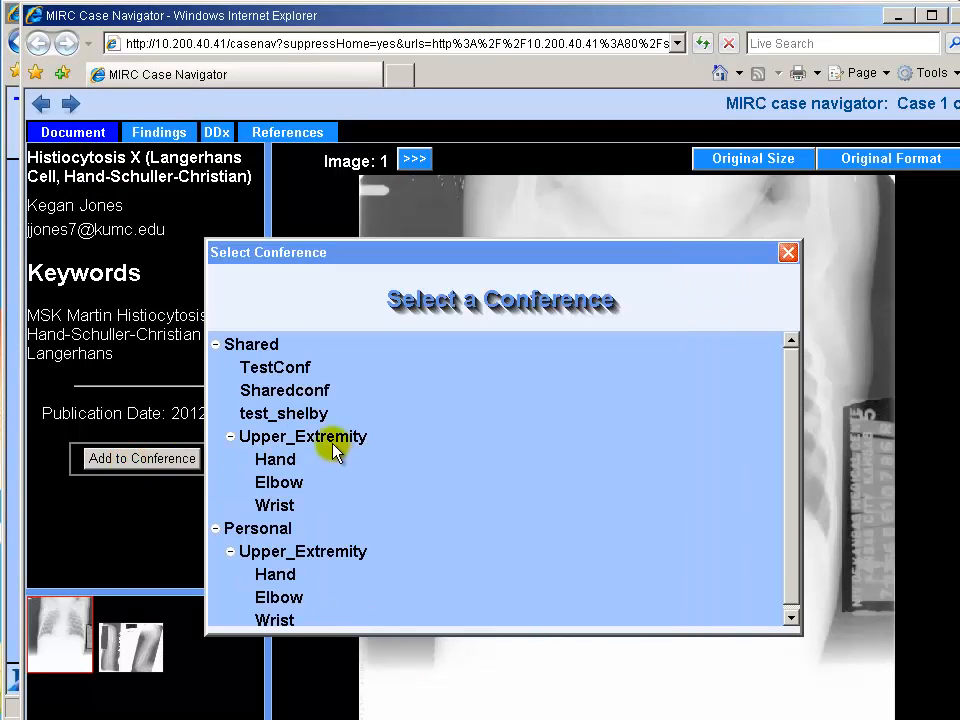
pyautogui.click(283, 458)
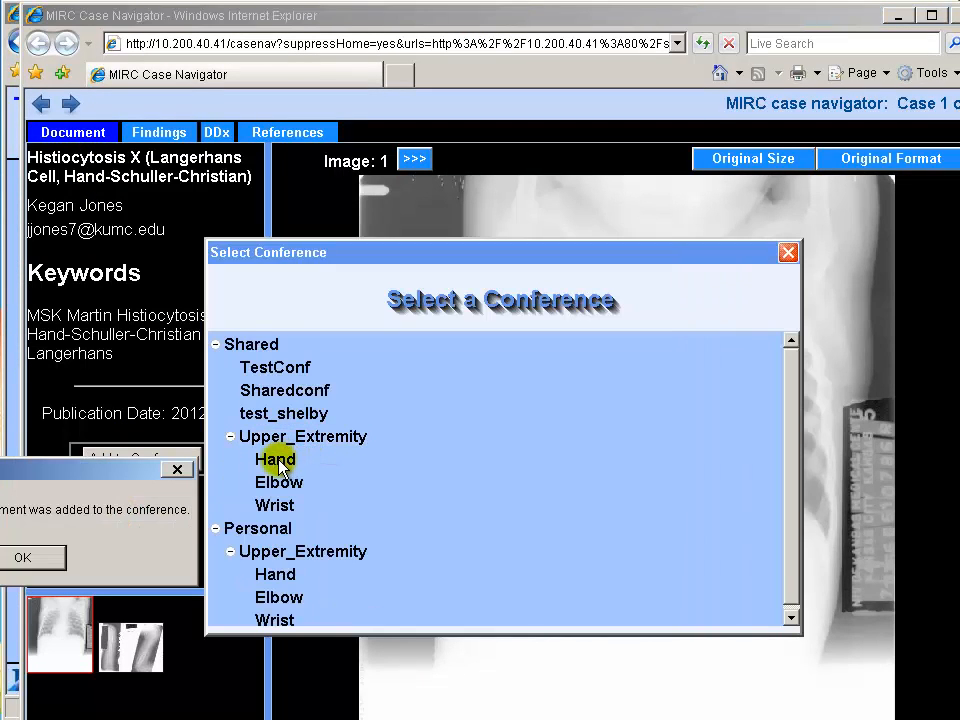
pyautogui.click(28, 555)
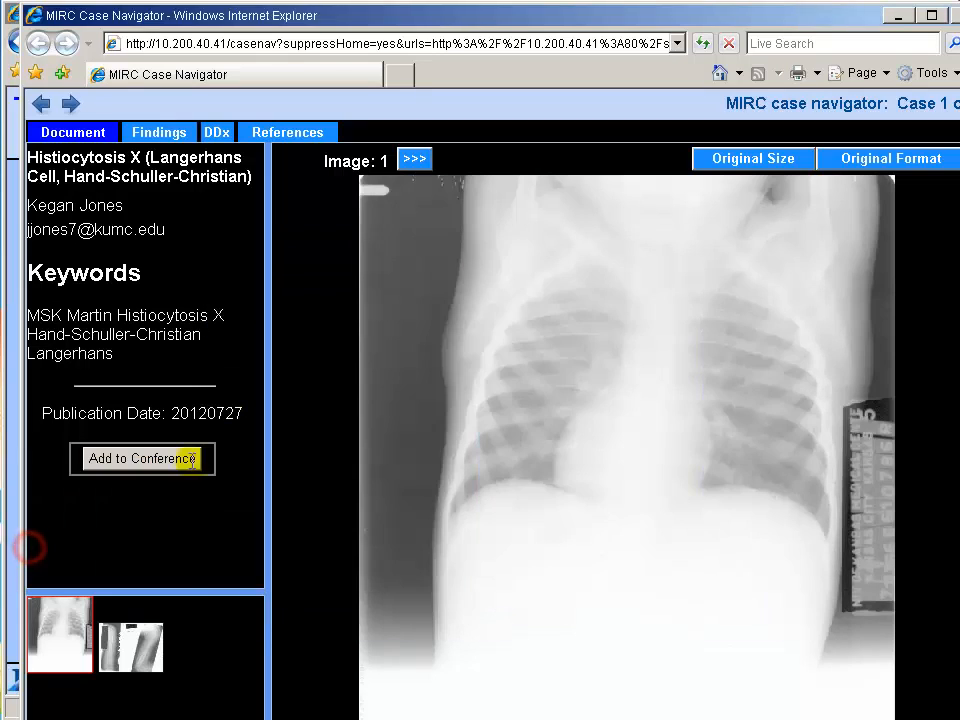
# Add the Chondrosarcoma in Hand case to the shared Hand conference.
pyautogui.click(71, 104)
pyautogui.click(84, 132)
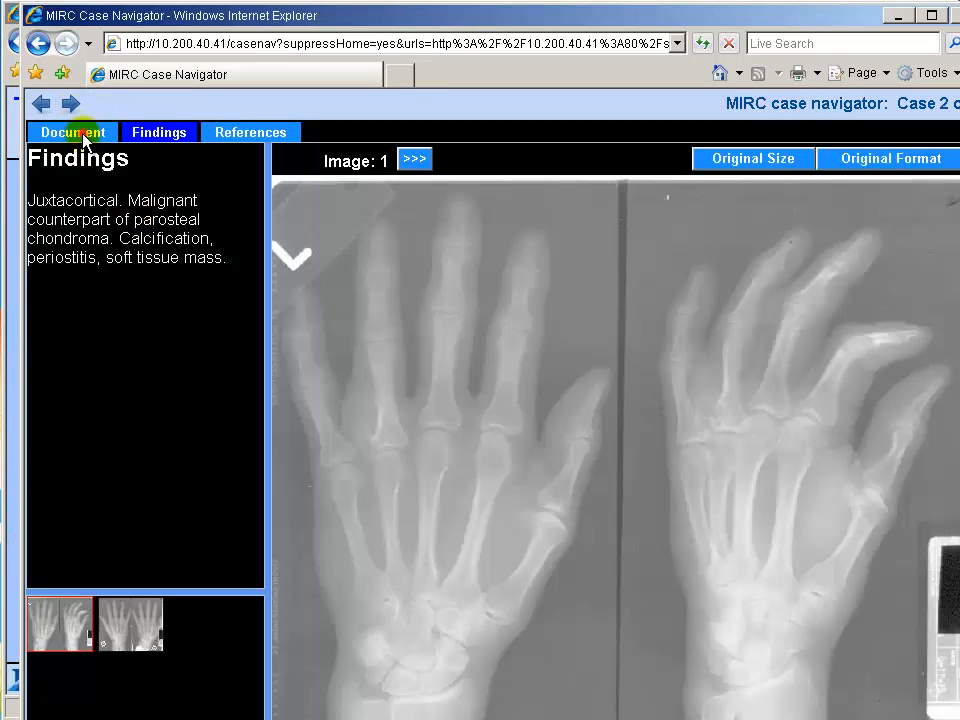
pyautogui.click(120, 422)
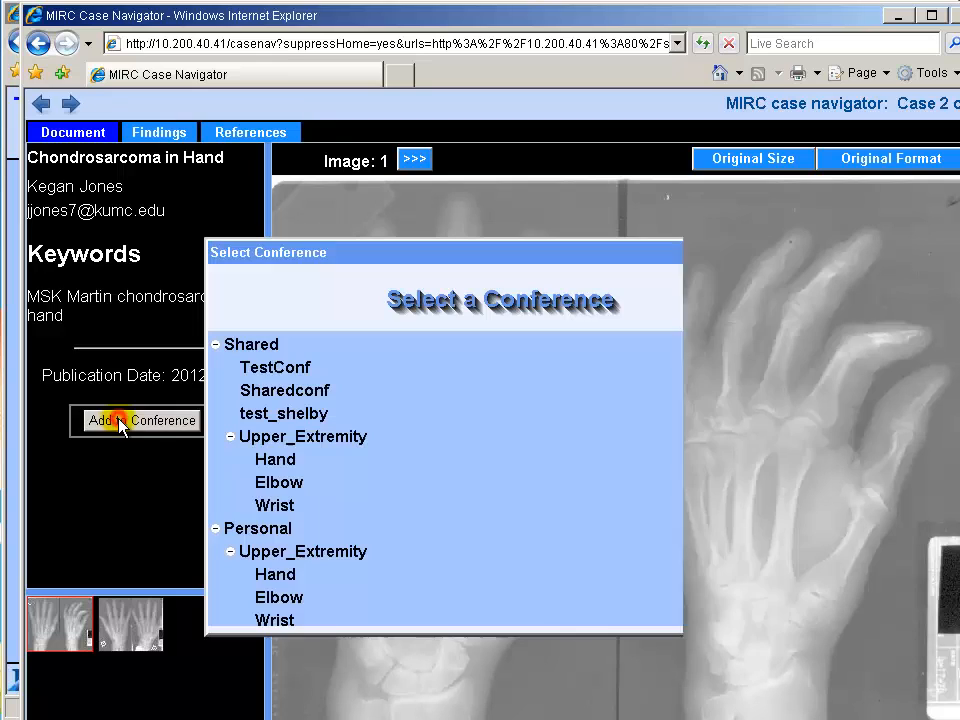
pyautogui.click(230, 551)
pyautogui.click(278, 460)
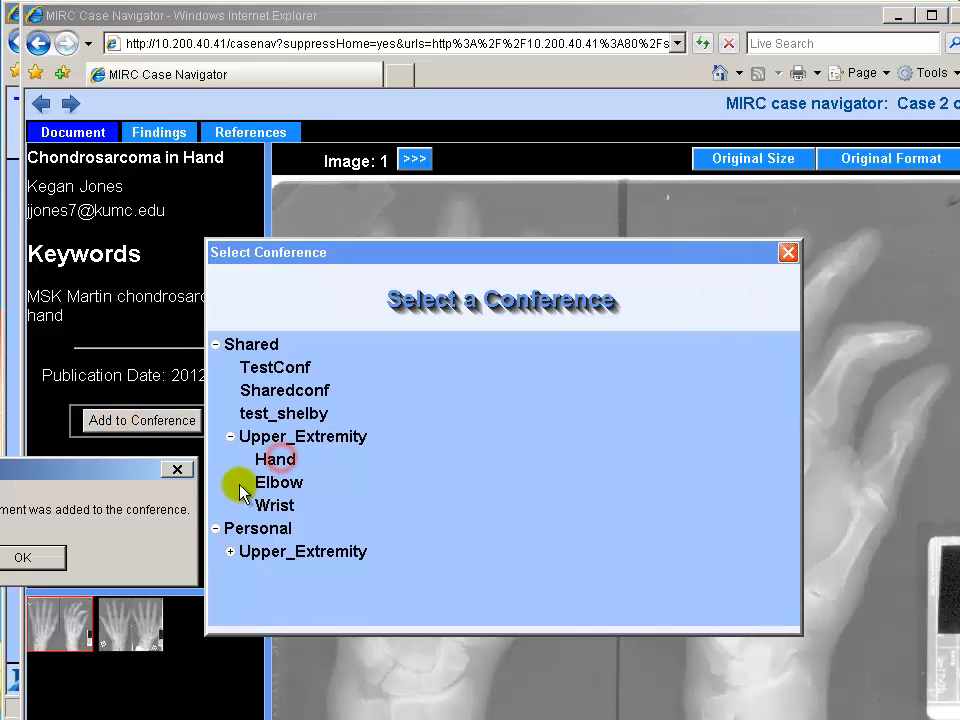
pyautogui.click(37, 546)
# Add the Gout in Hands and Feet case to the shared Hand conference.
pyautogui.click(71, 104)
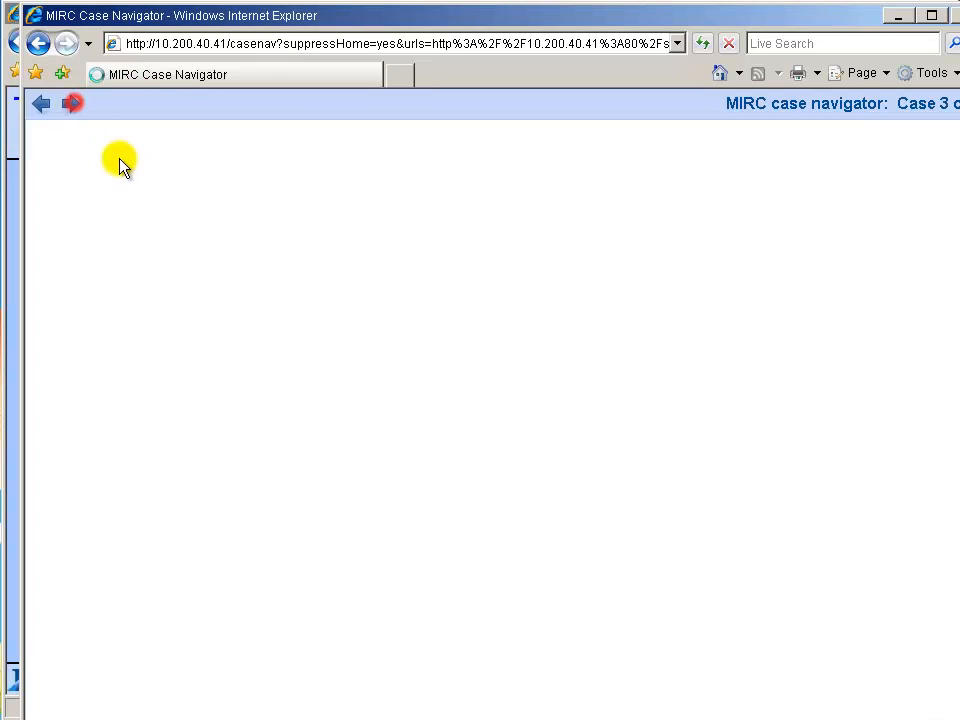
pyautogui.click(73, 132)
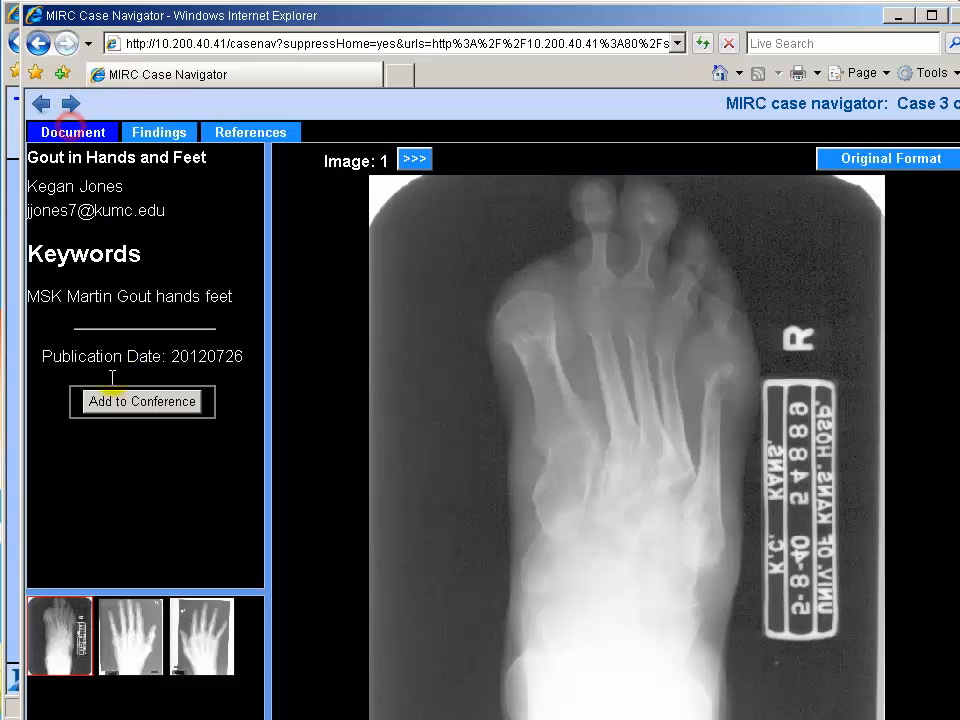
pyautogui.click(141, 401)
pyautogui.click(249, 459)
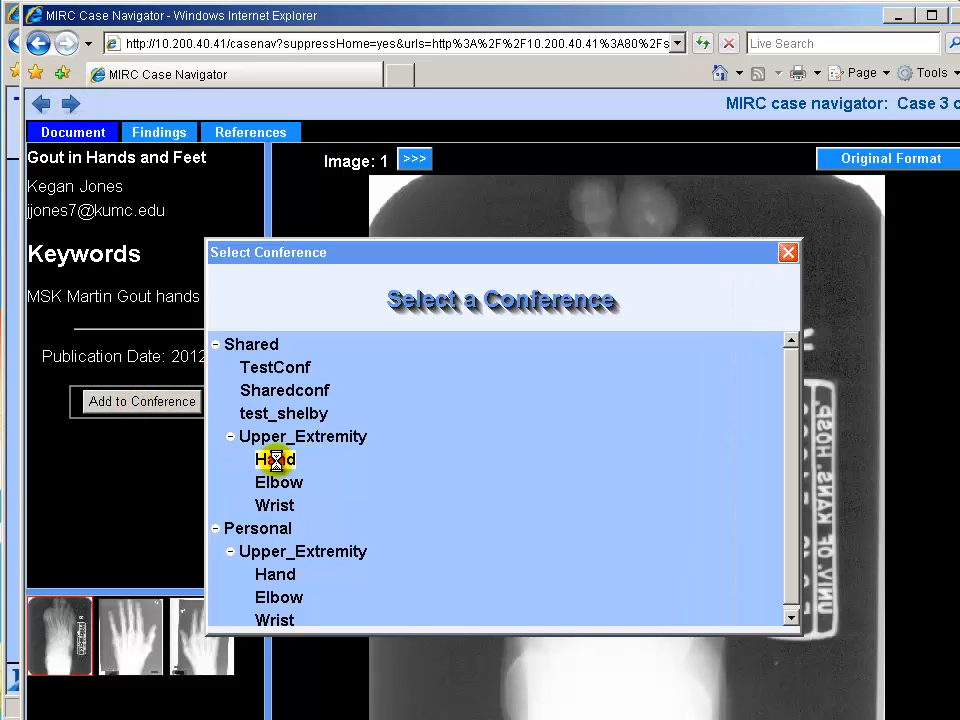
pyautogui.click(51, 562)
# Add the Advanced Rheumatoid Arthritis of Hand case to the Hand conference and close the navigator.
pyautogui.click(71, 104)
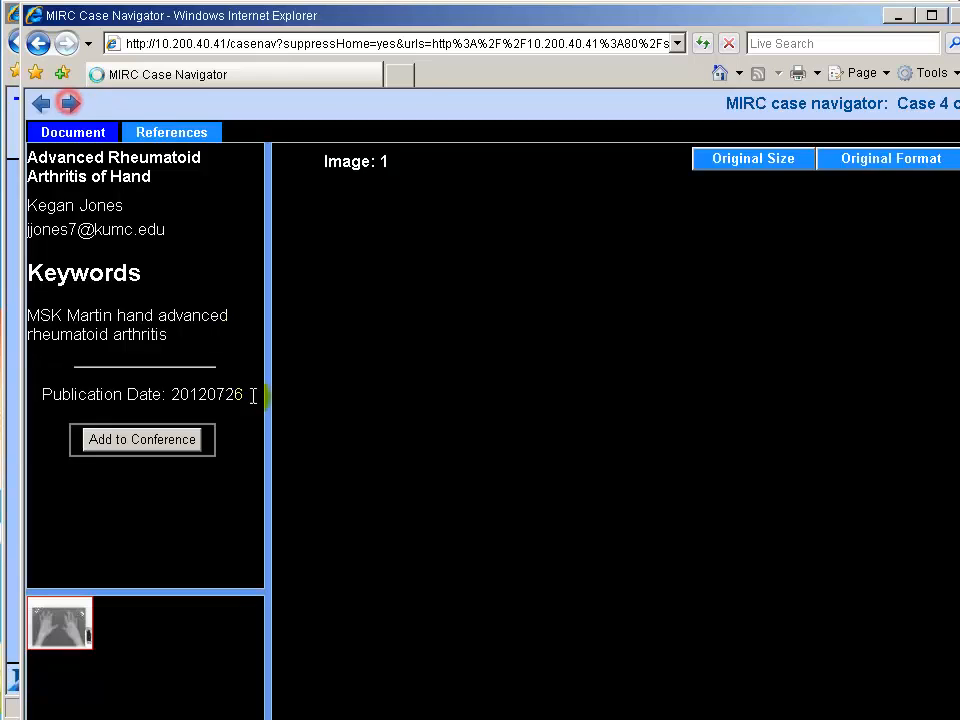
pyautogui.click(180, 440)
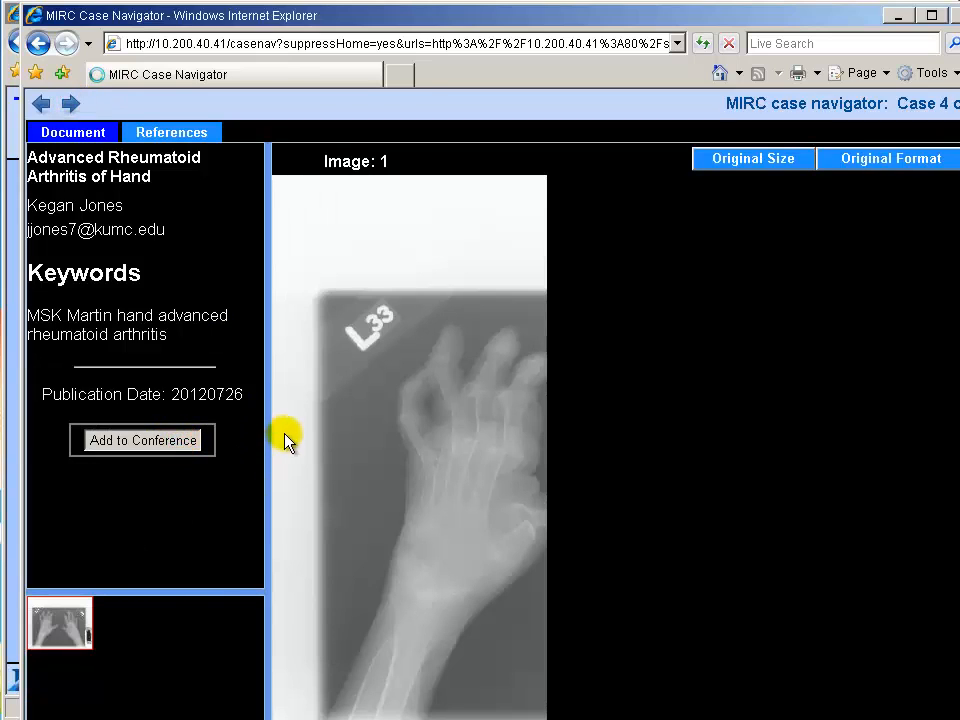
pyautogui.click(168, 443)
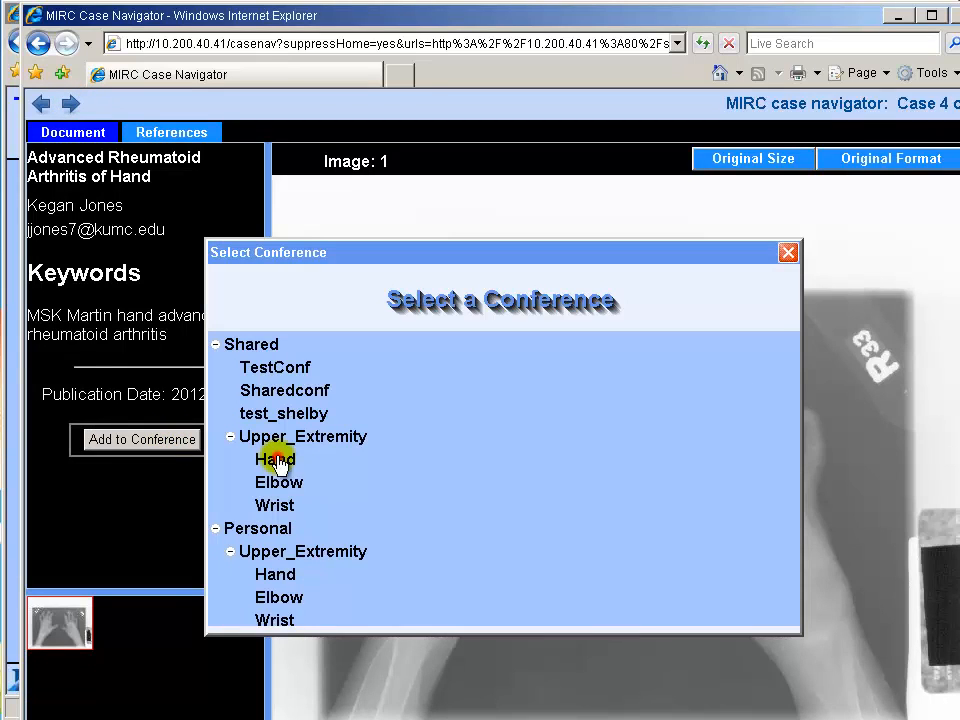
pyautogui.click(277, 461)
pyautogui.click(36, 557)
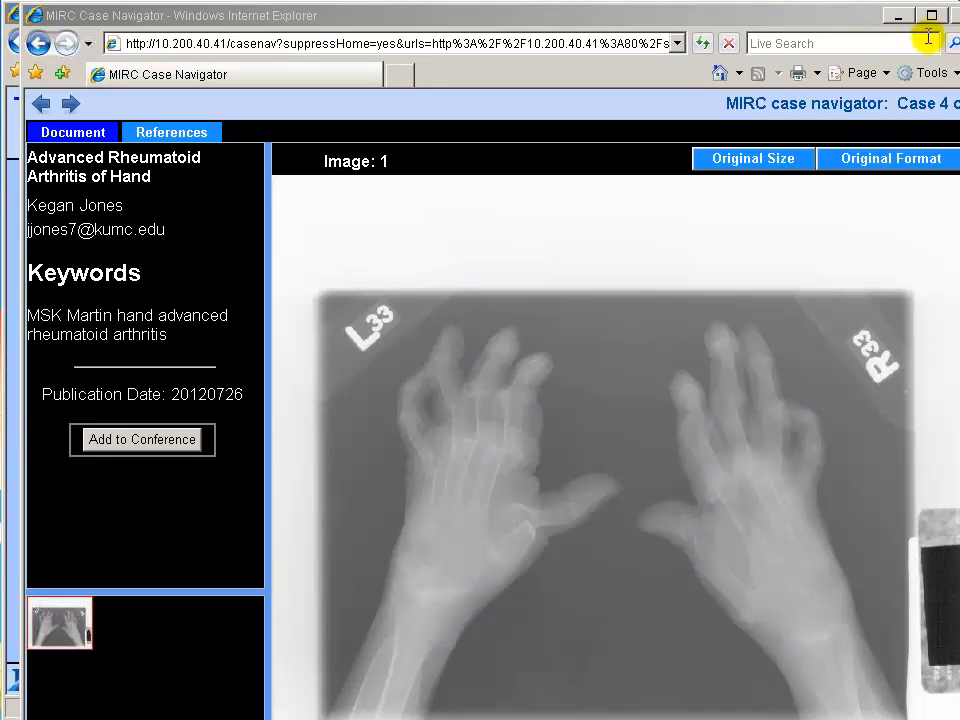
pyautogui.moveTo(815, 18); pyautogui.dragTo(730, 33)
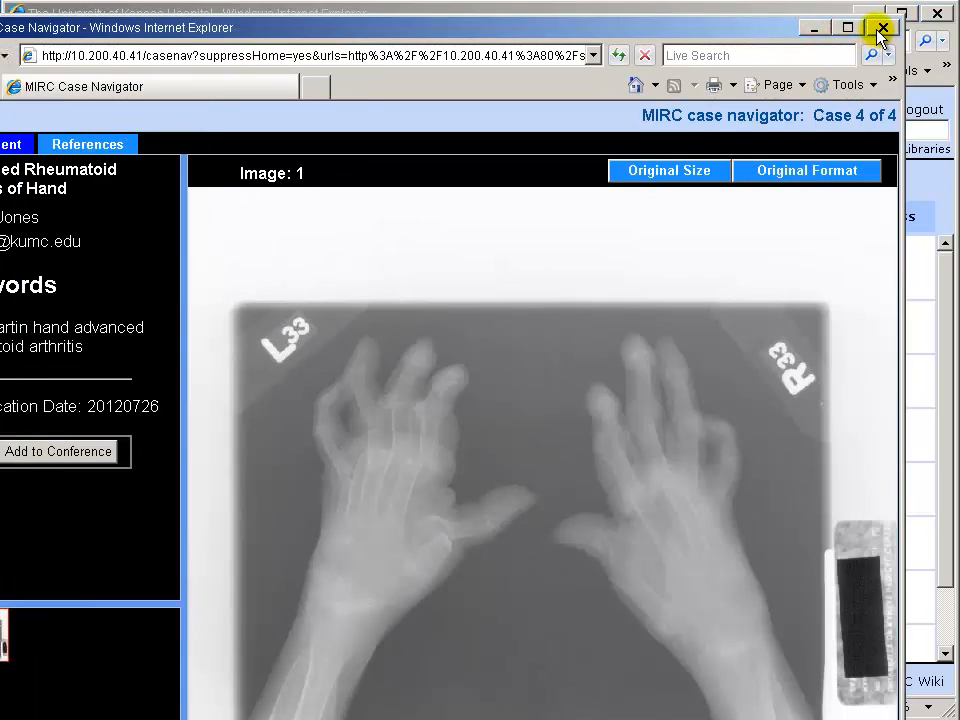
pyautogui.click(880, 26)
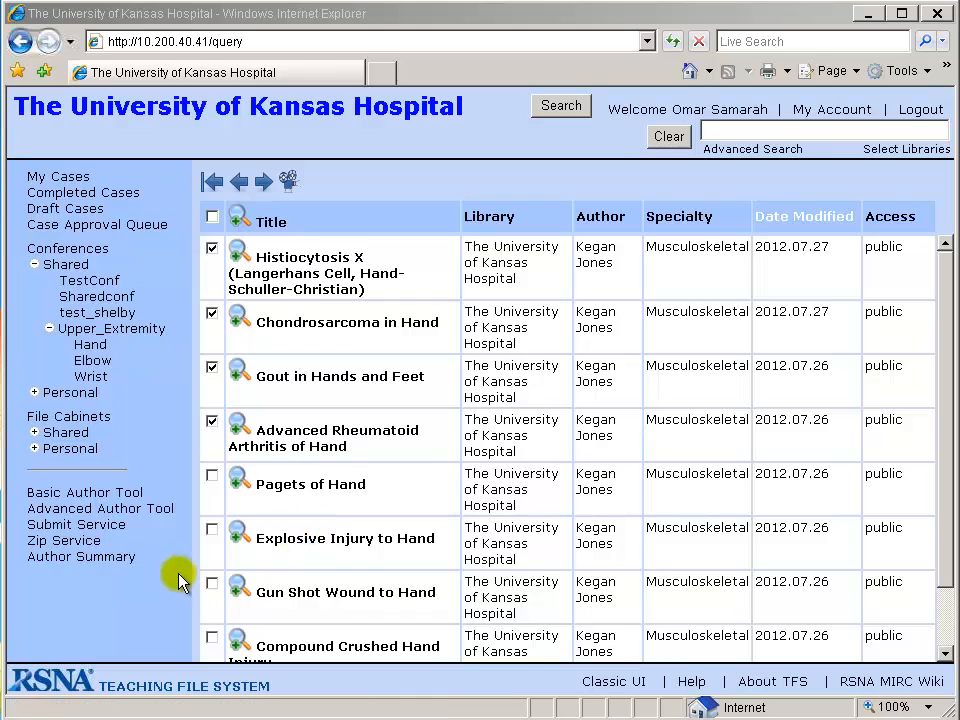
# Open the Hand conference with titles shown as unknowns and present all four cases in the navigator.
pyautogui.click(92, 348)
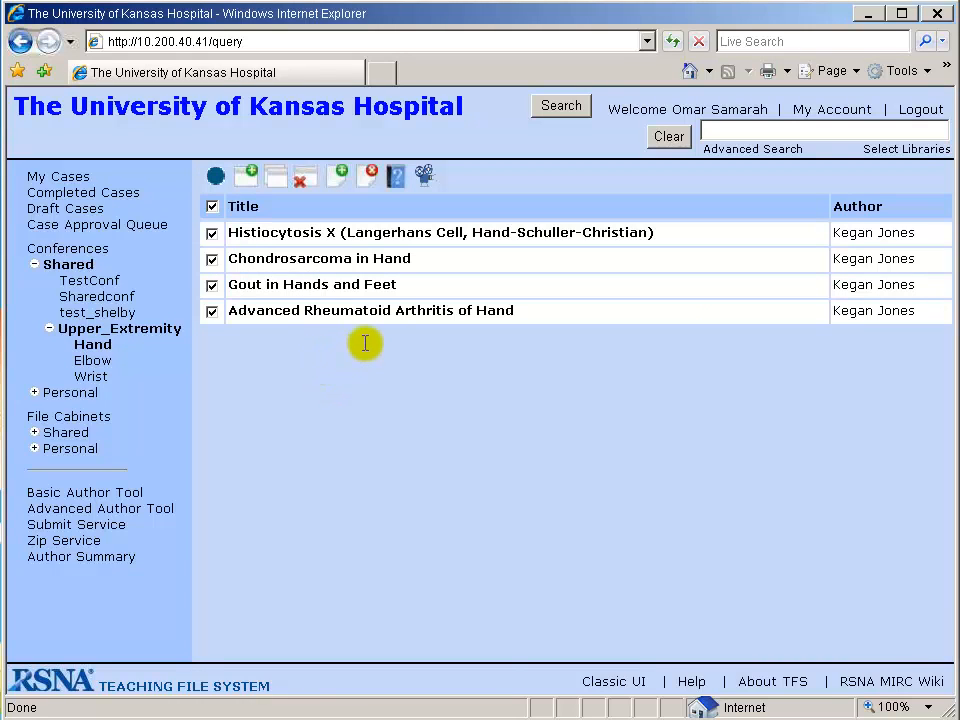
pyautogui.click(399, 180)
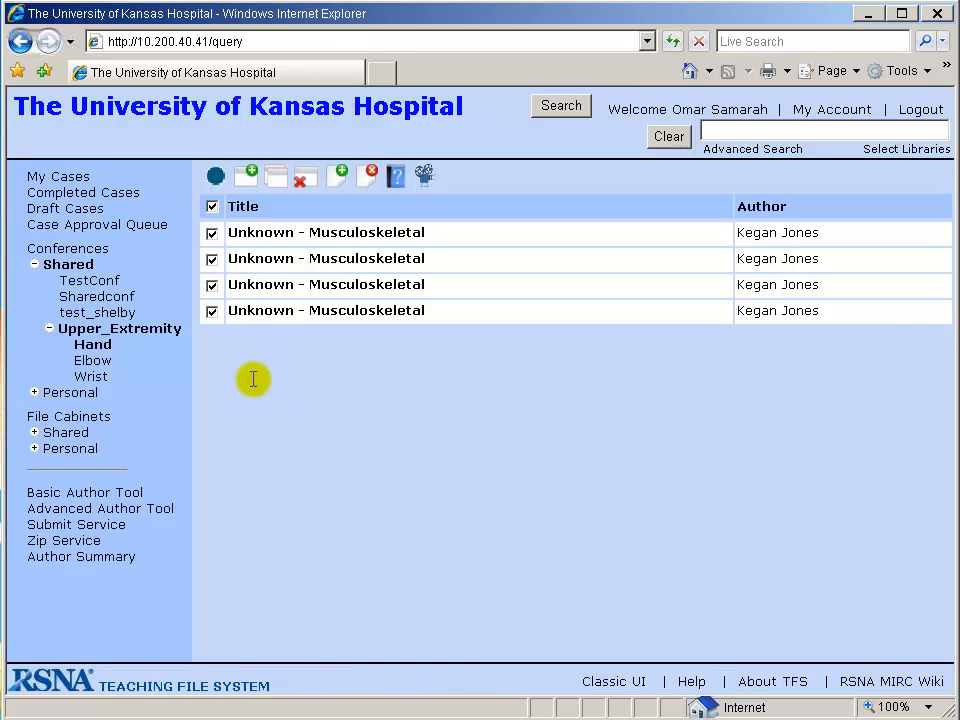
pyautogui.click(212, 233)
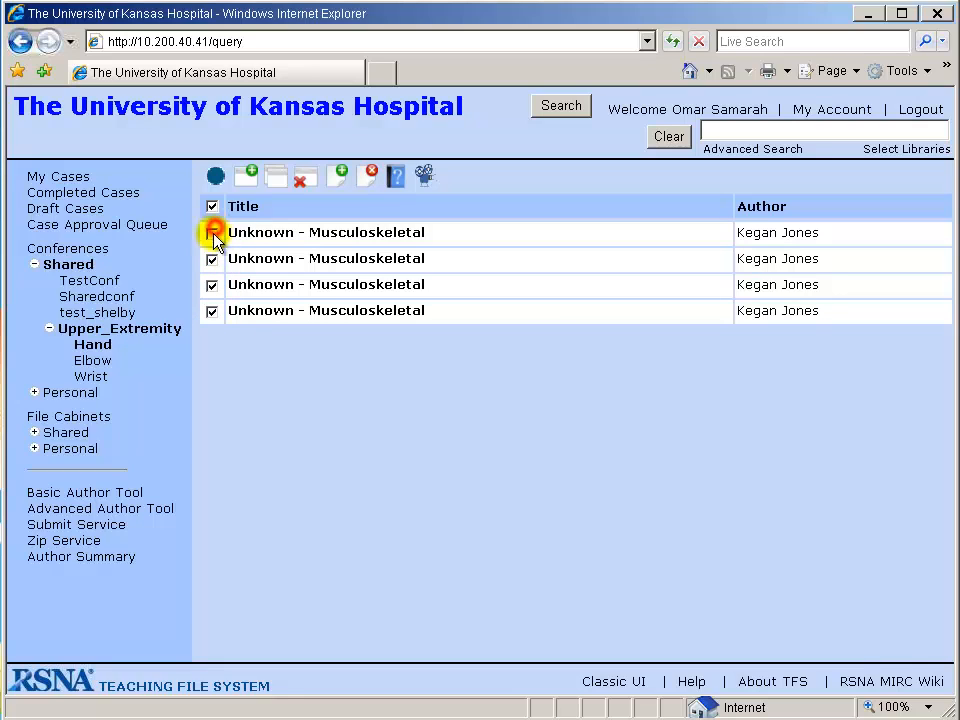
pyautogui.click(212, 259)
pyautogui.click(211, 207)
pyautogui.click(211, 207)
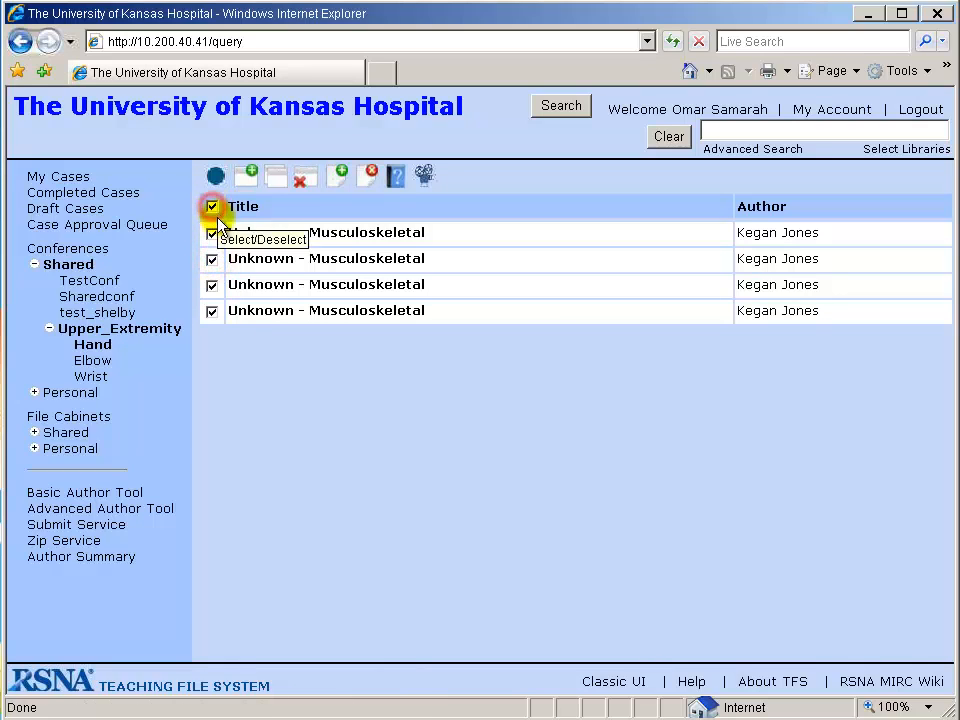
pyautogui.click(425, 178)
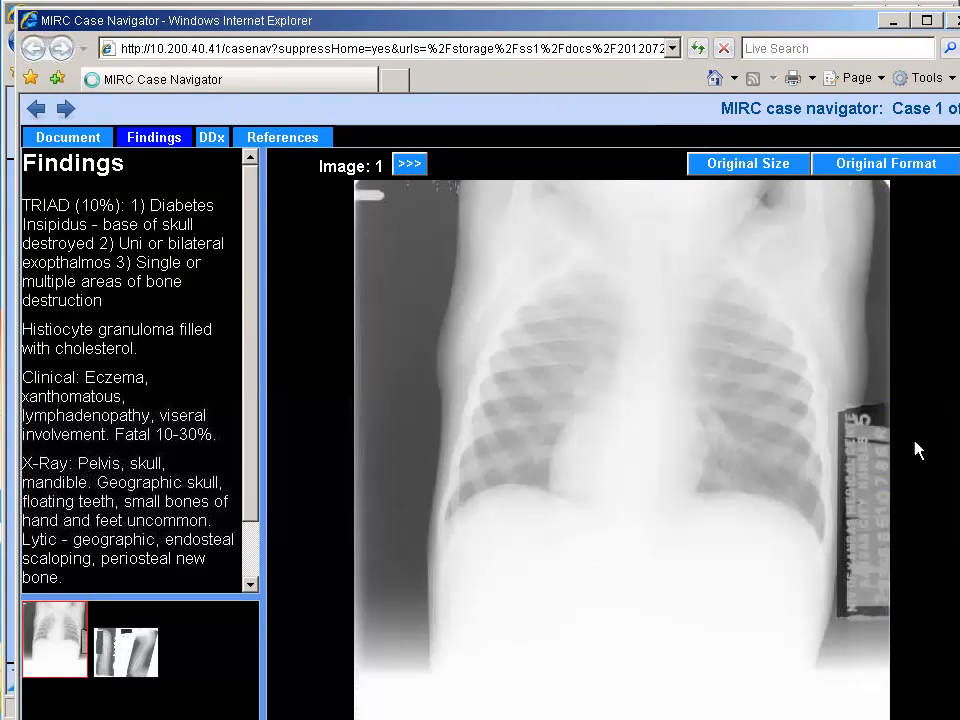
# Advance to Case 3 of 4 and view its second and third hand images.
pyautogui.moveTo(959, 719)
pyautogui.mouseDown()
pyautogui.moveTo(938, 719)
pyautogui.moveTo(891, 681)
pyautogui.moveTo(950, 710)
pyautogui.mouseUp()
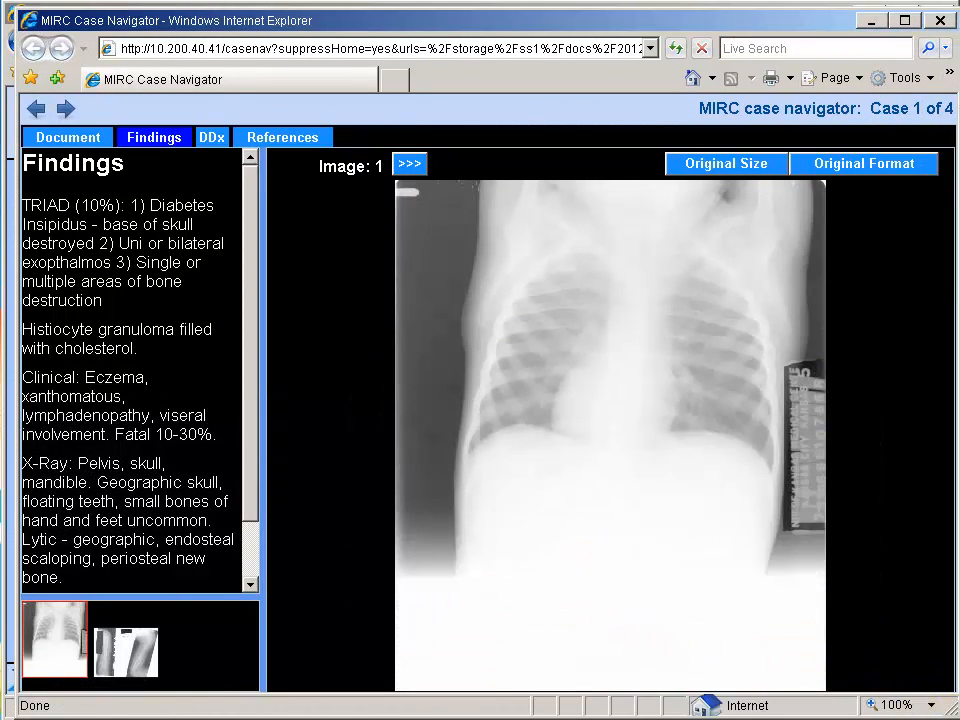
pyautogui.click(66, 110)
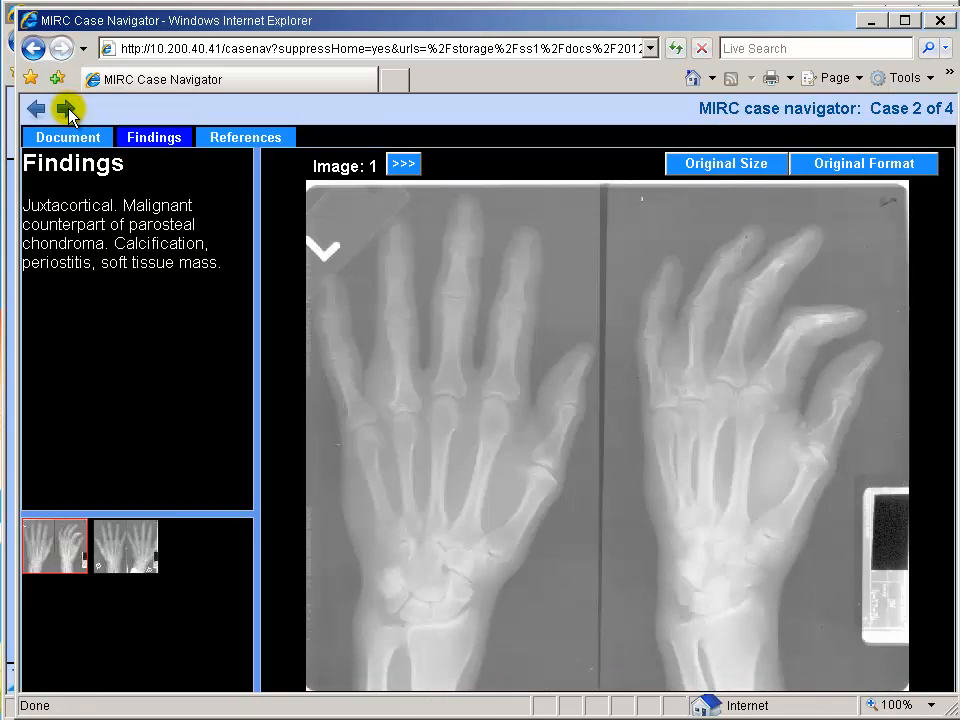
pyautogui.click(67, 110)
pyautogui.click(131, 560)
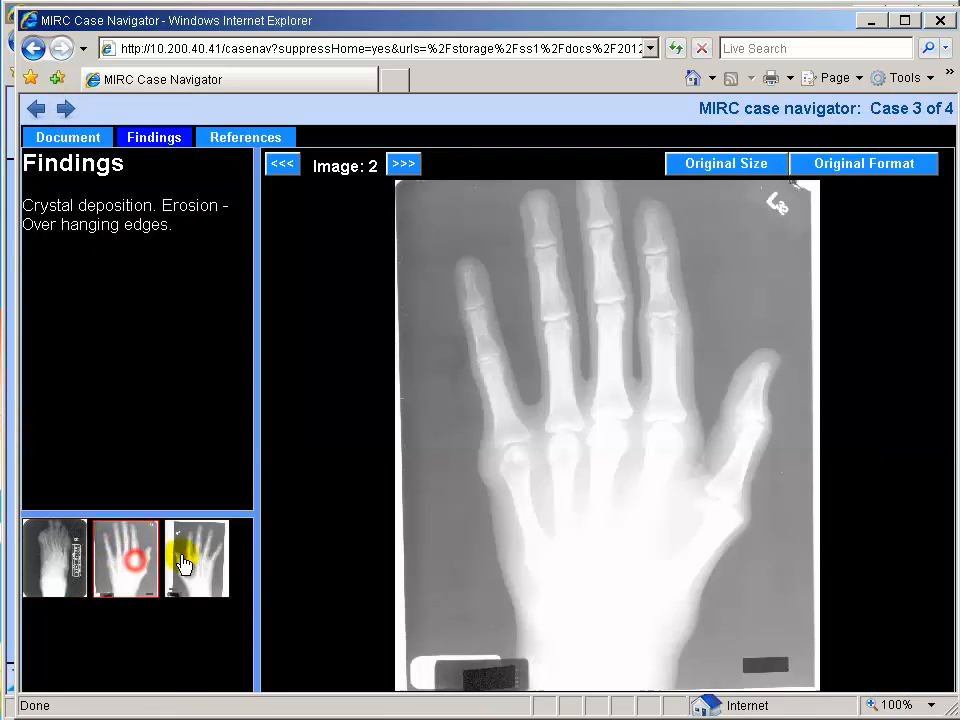
pyautogui.click(184, 562)
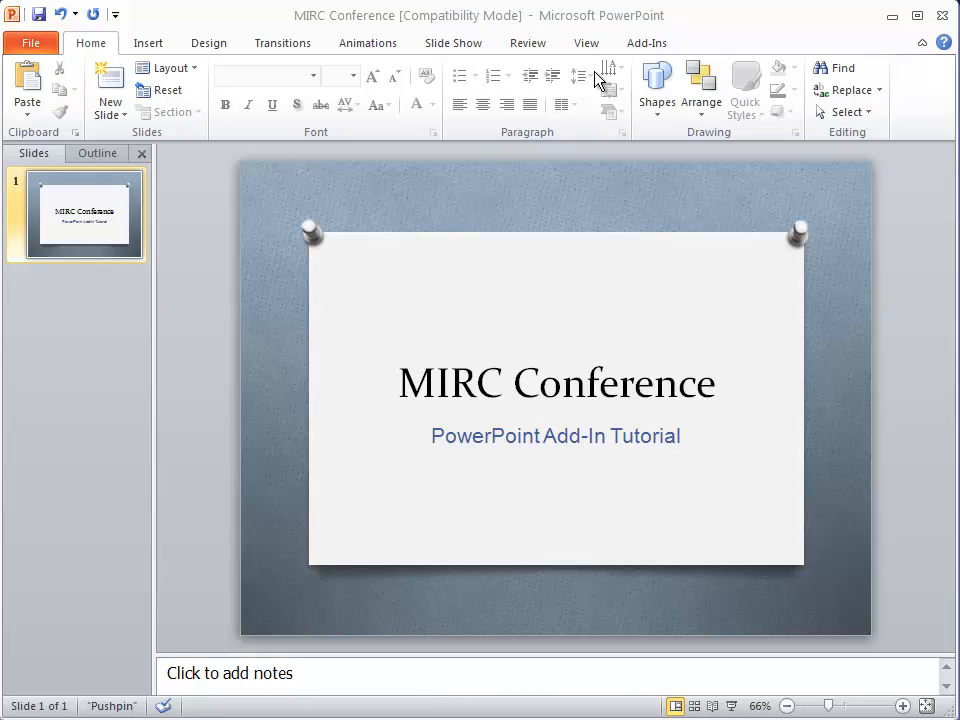
# Open the Convert to MIRC form from the Add-Ins ribbon.
pyautogui.click(643, 46)
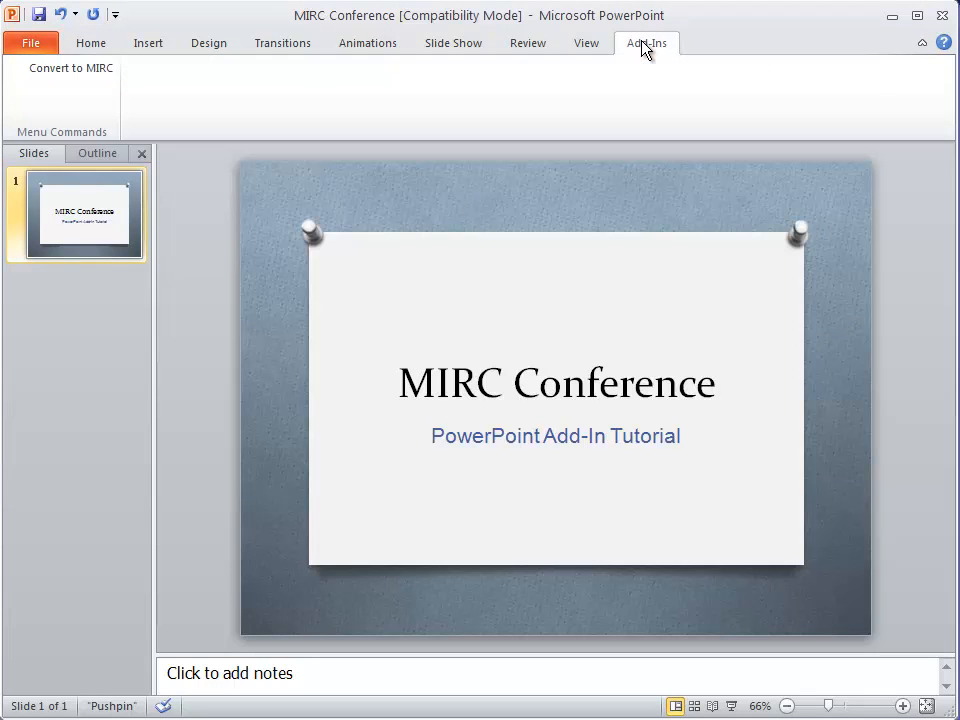
pyautogui.click(64, 70)
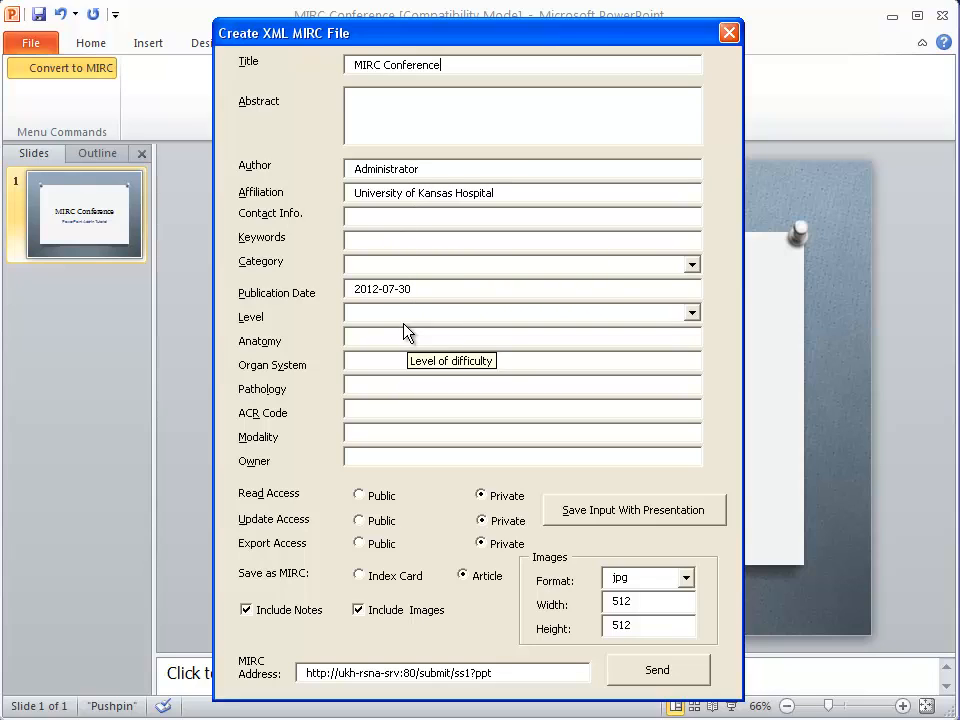
# Enter keywords 'mirc tutorial conference', fill in the owner's username, and make the presentation public.
pyautogui.click(370, 241)
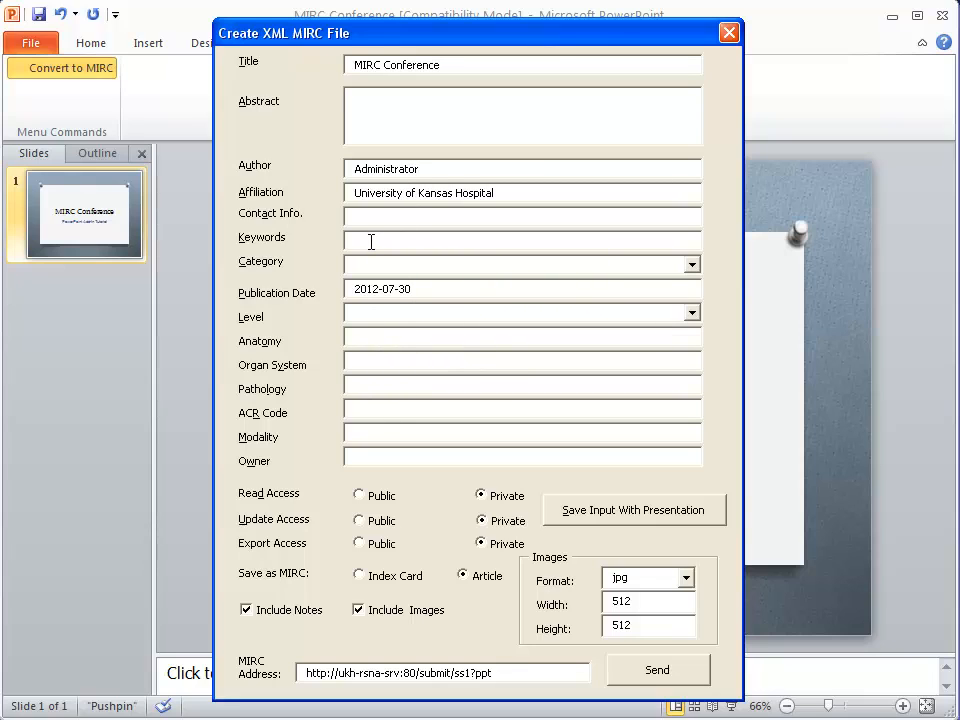
pyautogui.write('mirc tutorial conference')
pyautogui.click(395, 458)
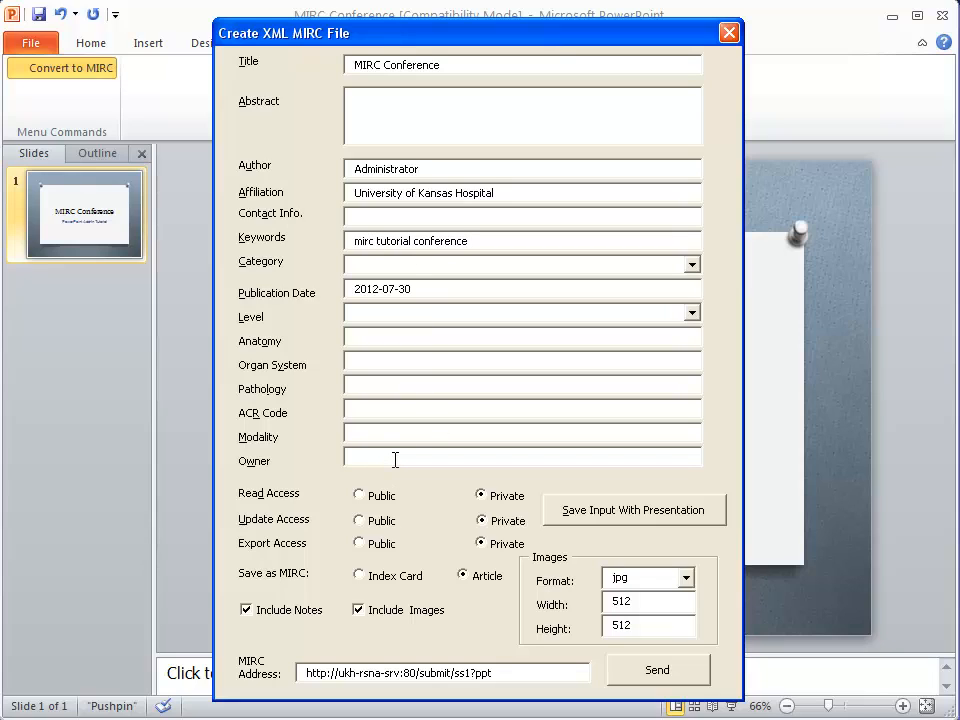
pyautogui.write('osamarah')
pyautogui.click(360, 496)
pyautogui.moveTo(521, 671); pyautogui.dragTo(303, 671)
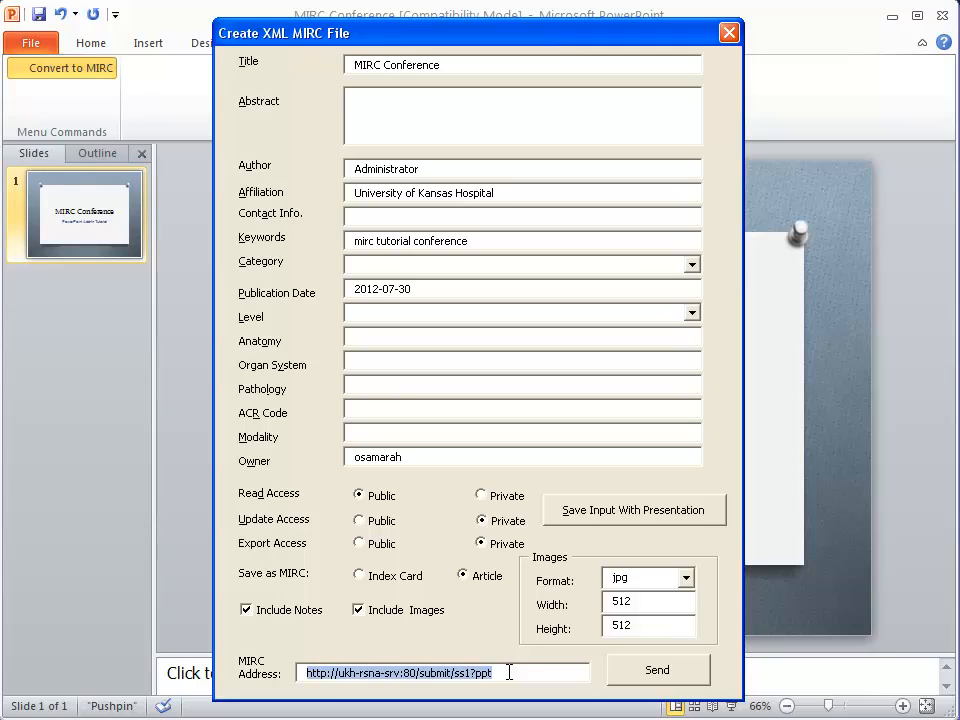
pyautogui.click(509, 672)
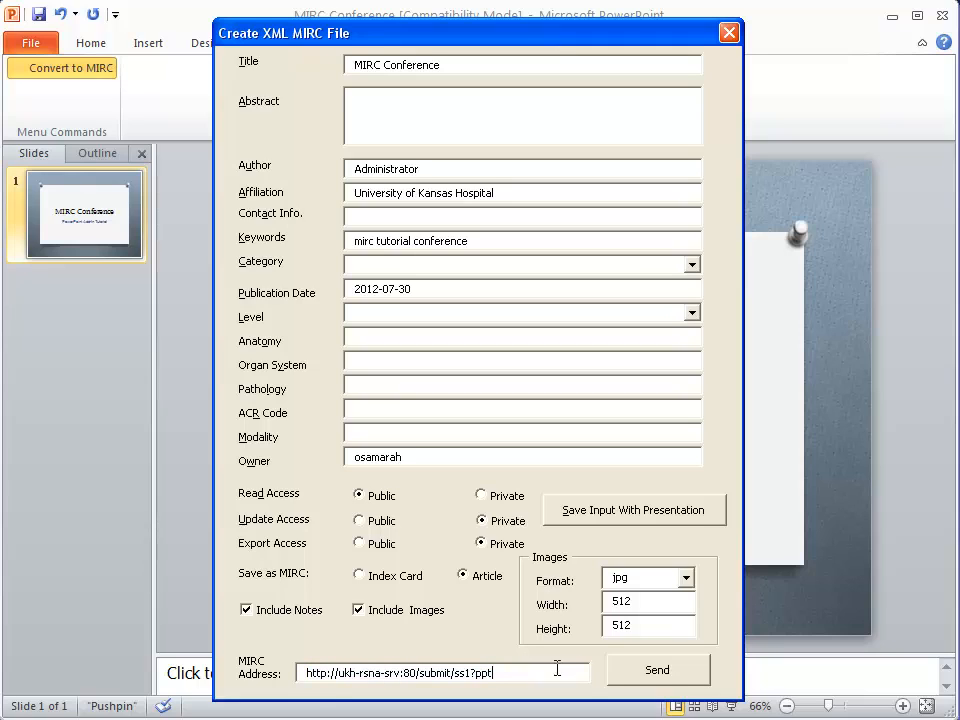
# Send the presentation to the teaching file server and close the conversion form.
pyautogui.click(658, 673)
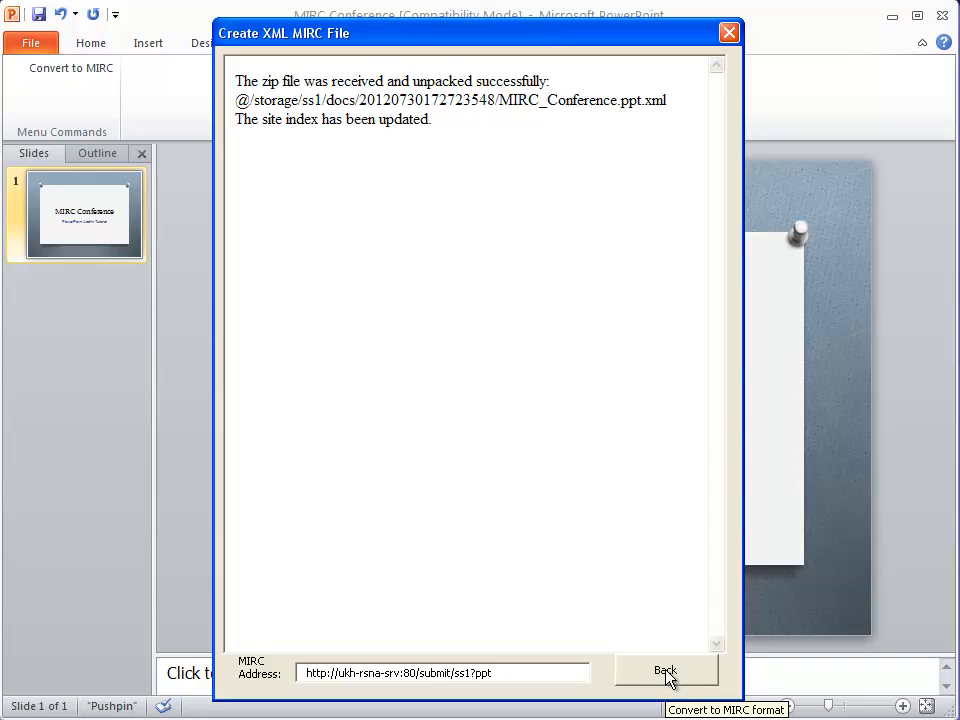
pyautogui.click(666, 672)
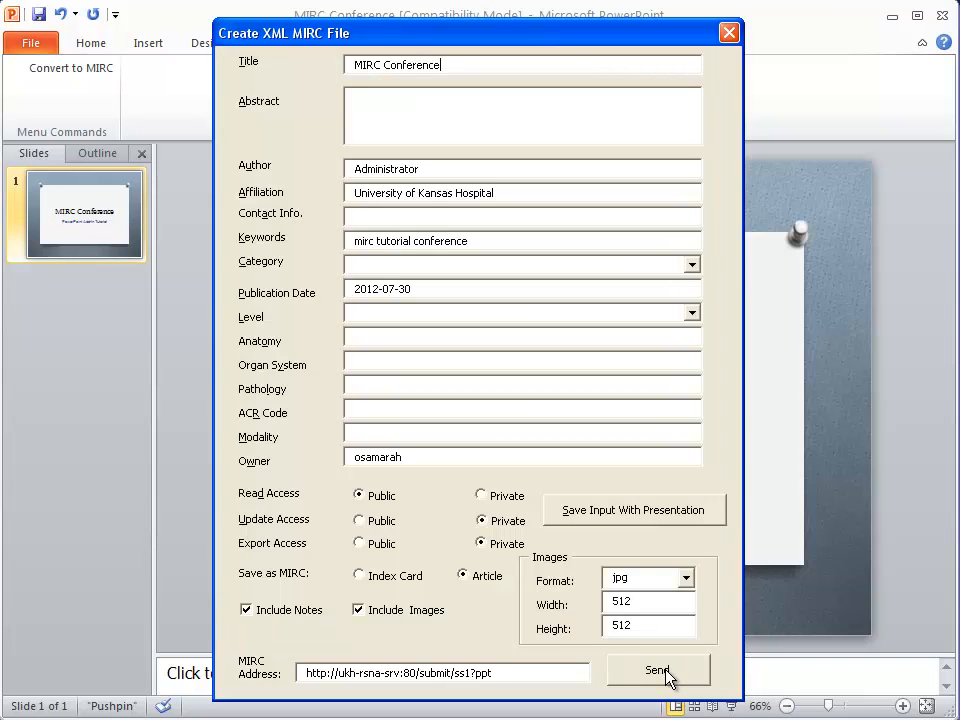
pyautogui.click(729, 32)
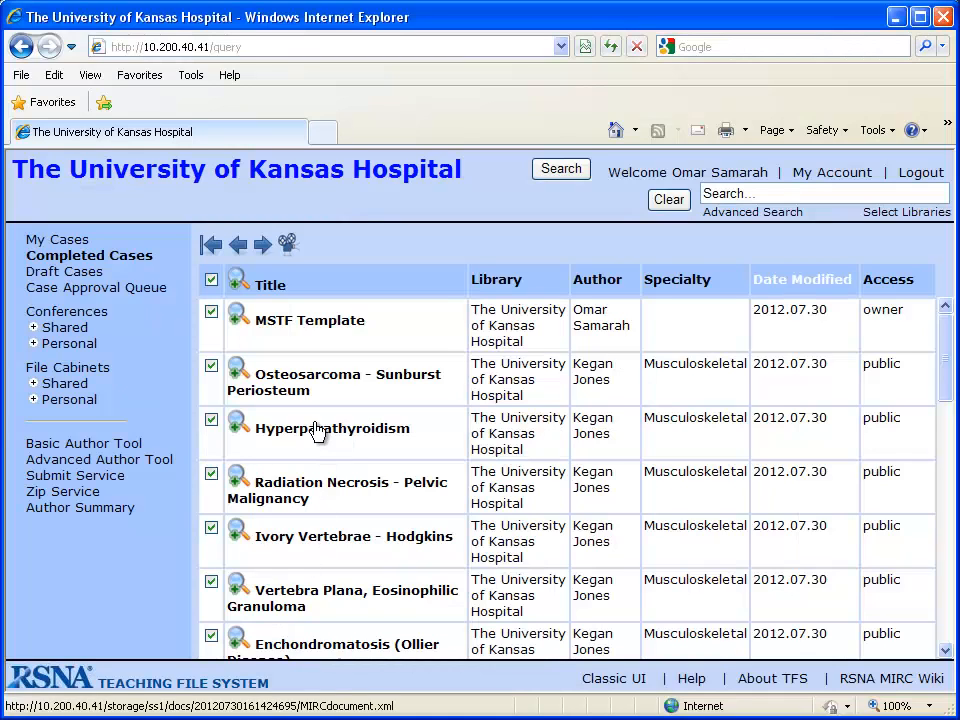
# Refresh Completed Cases and open the MIRC Conference case full screen.
pyautogui.click(116, 259)
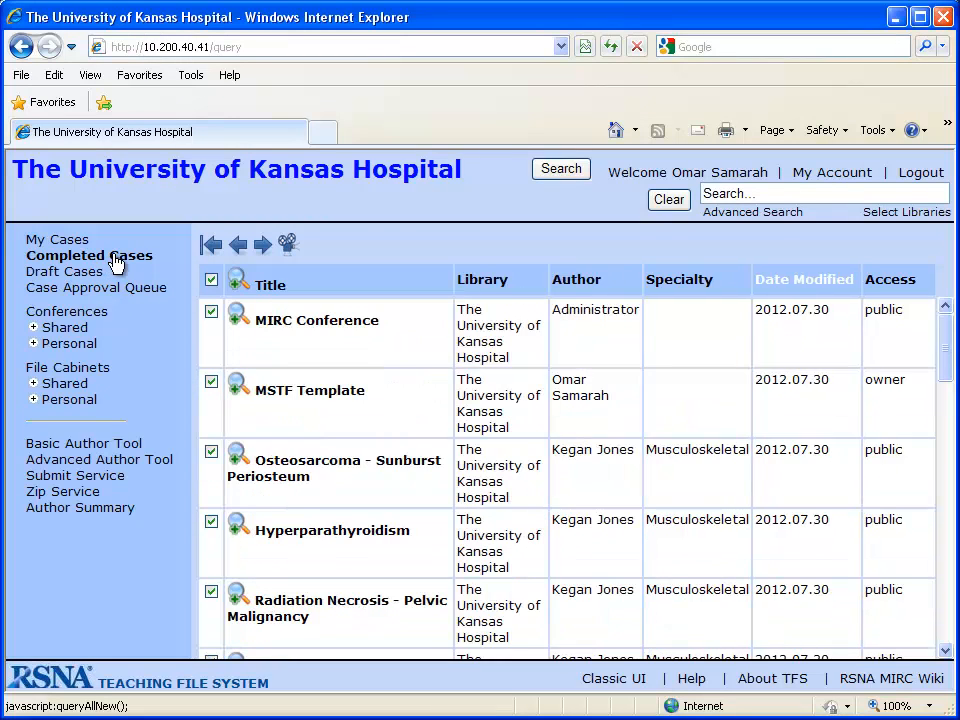
pyautogui.click(317, 321)
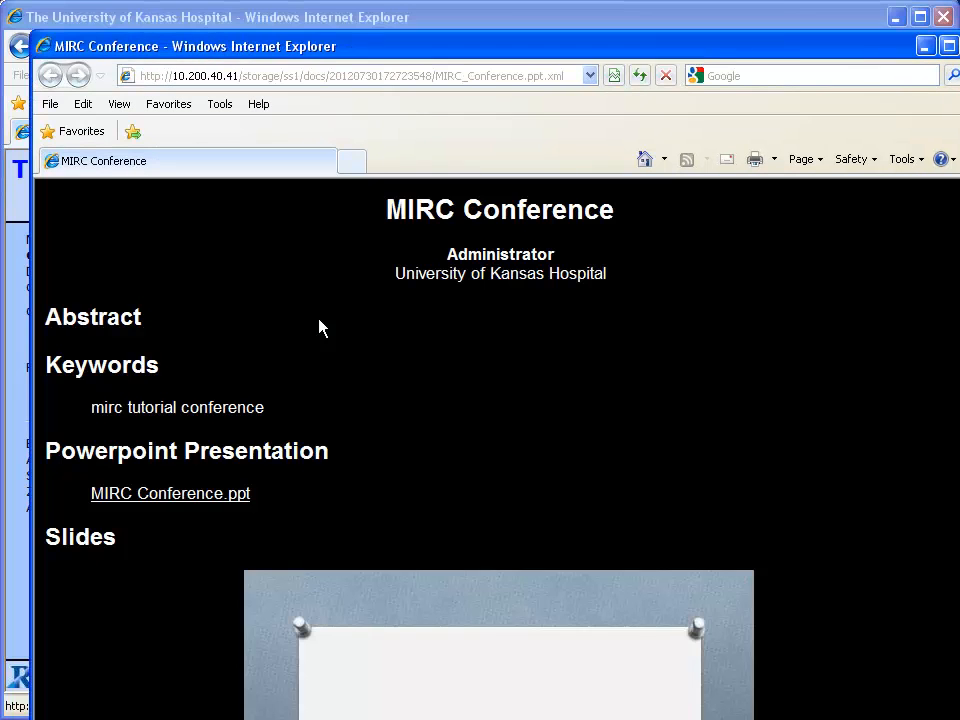
pyautogui.doubleClick(418, 60)
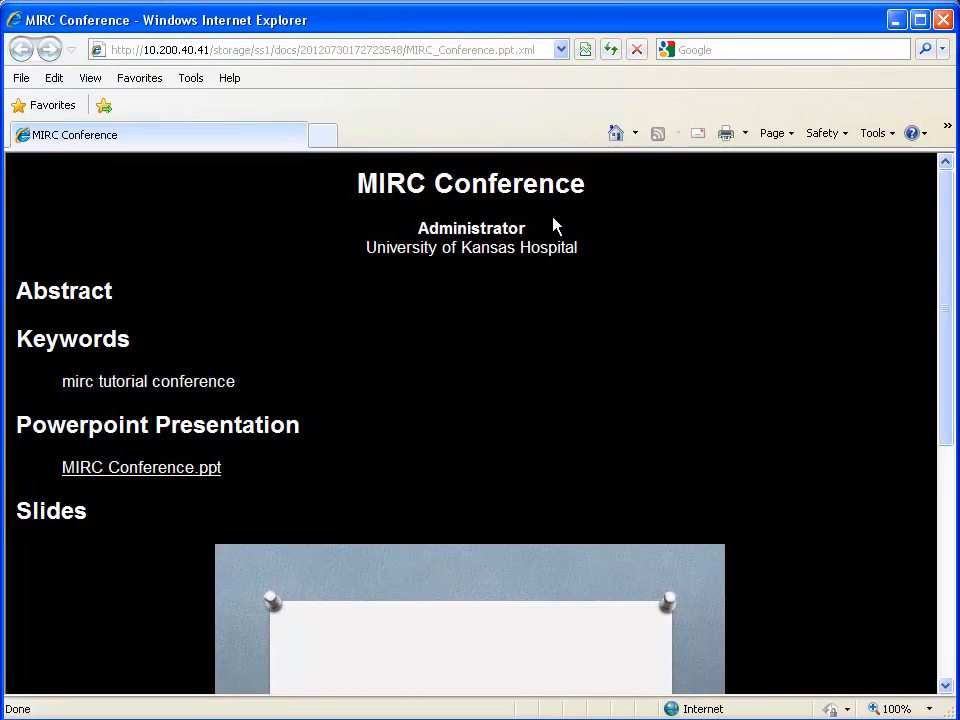
pyautogui.moveTo(943, 199); pyautogui.dragTo(947, 439)
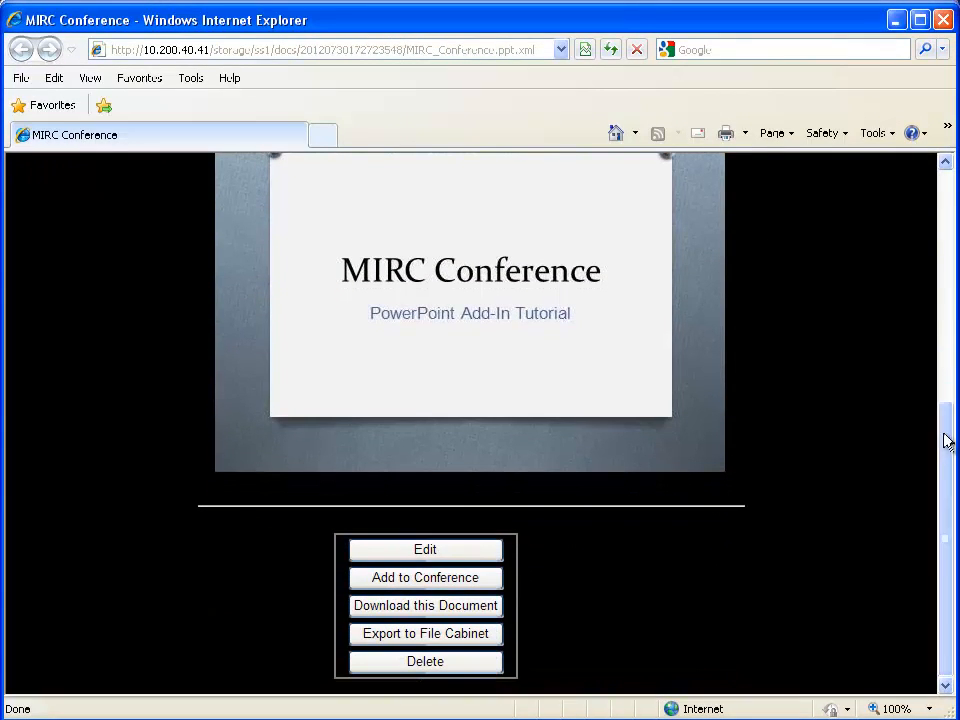
pyautogui.scroll(1, 803, 474)
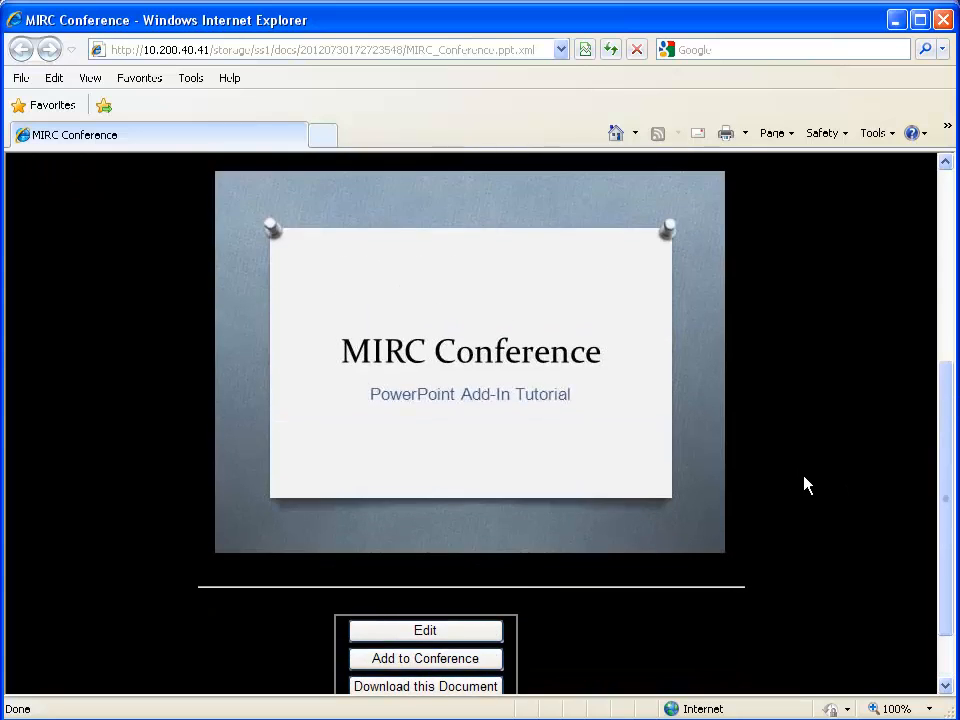
pyautogui.scroll(-1, 804, 476)
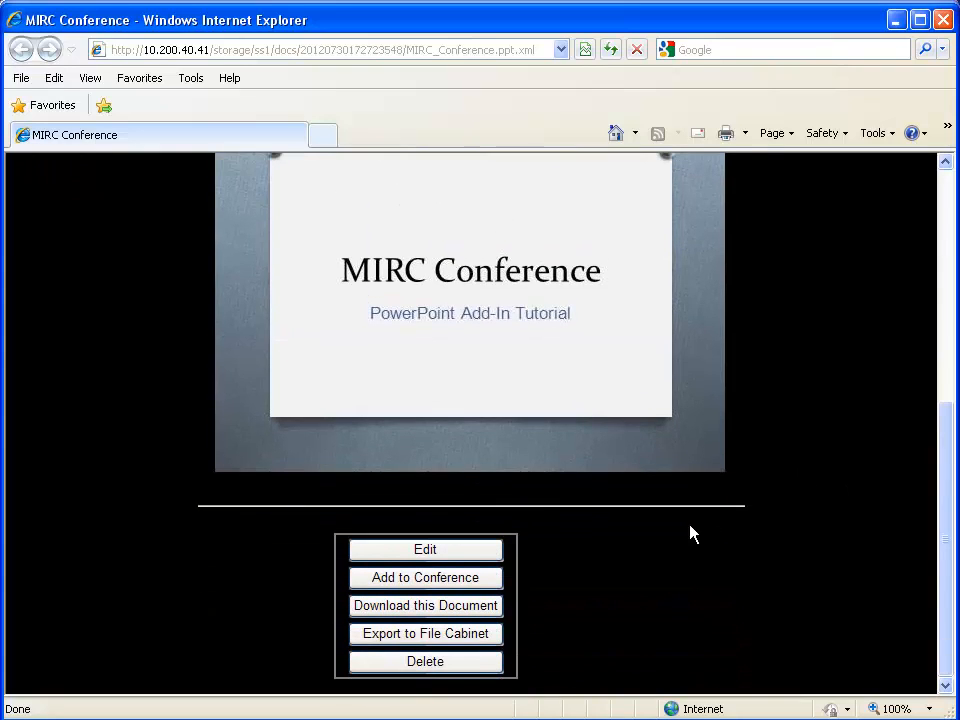
# Add the MIRC Conference case to the personal Upper_Extremity conference and close its window.
pyautogui.click(428, 579)
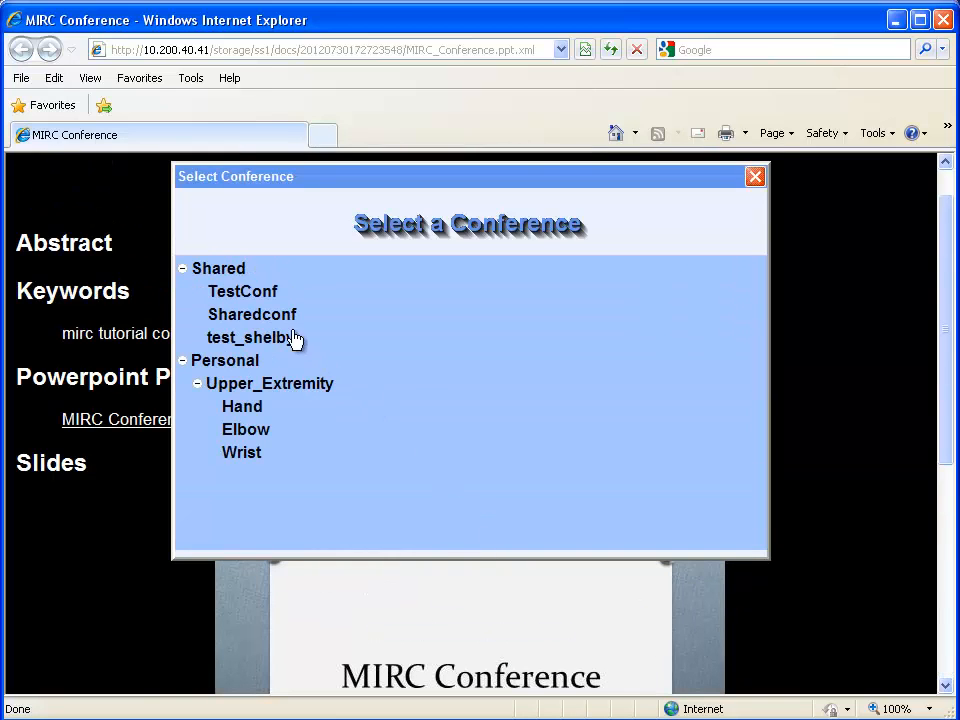
pyautogui.click(183, 268)
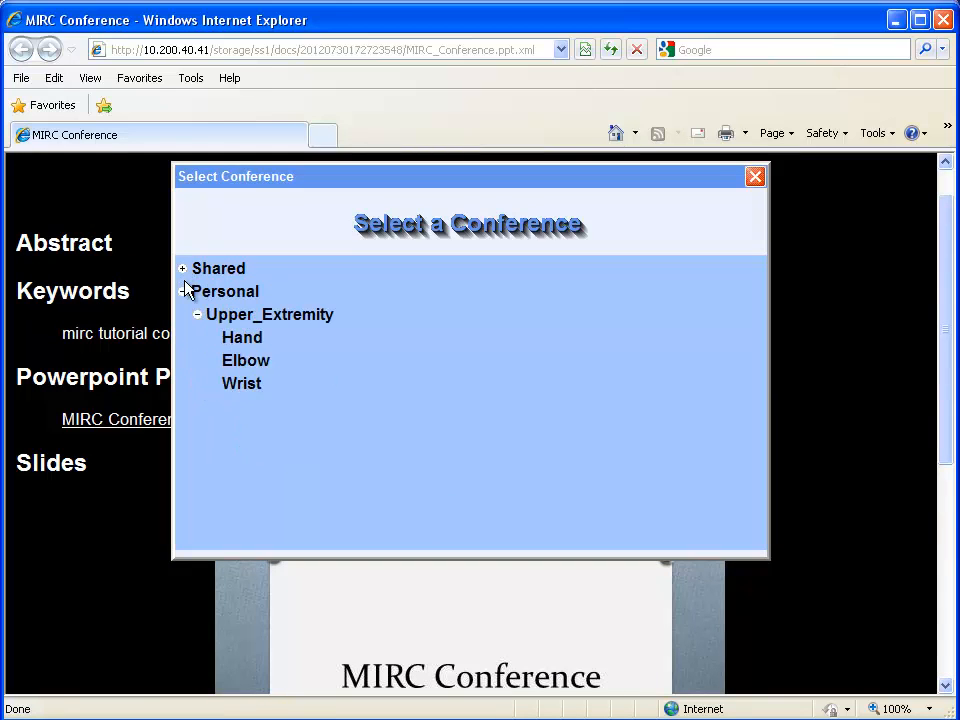
pyautogui.click(248, 317)
pyautogui.click(429, 563)
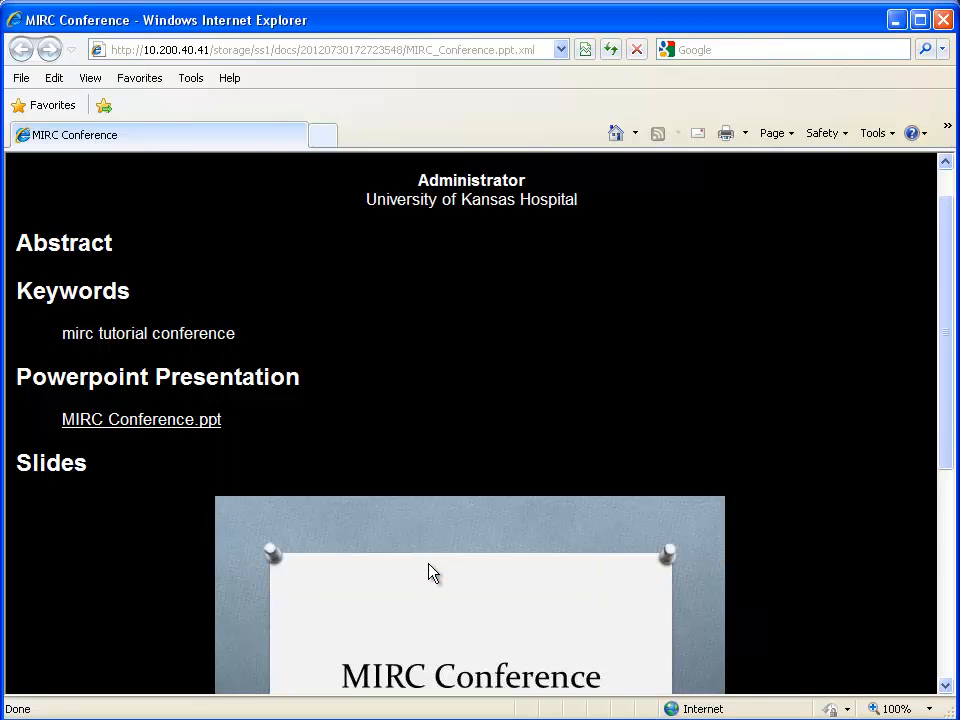
pyautogui.click(942, 20)
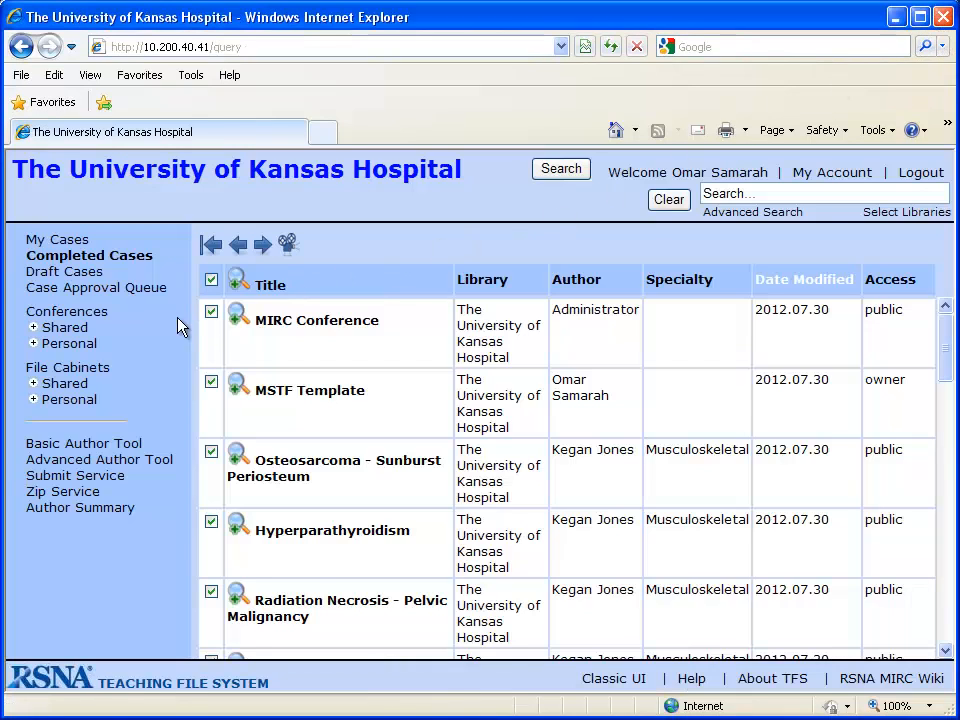
# Open the personal Upper_Extremity conference, briefly checking its Hand and Elbow sub-conferences.
pyautogui.click(58, 313)
pyautogui.click(33, 343)
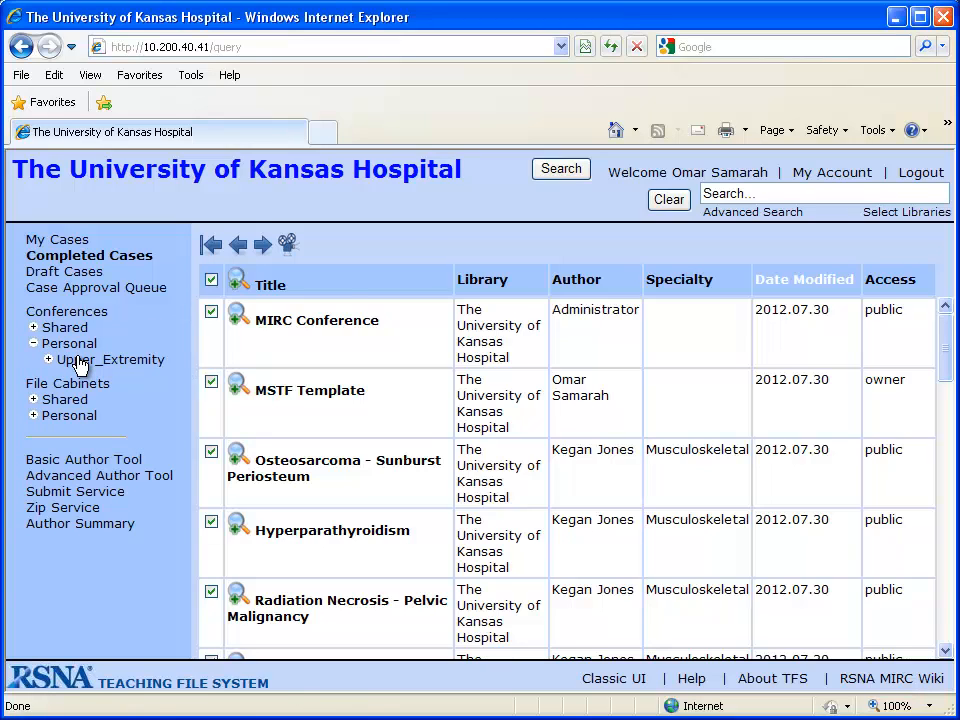
pyautogui.click(77, 360)
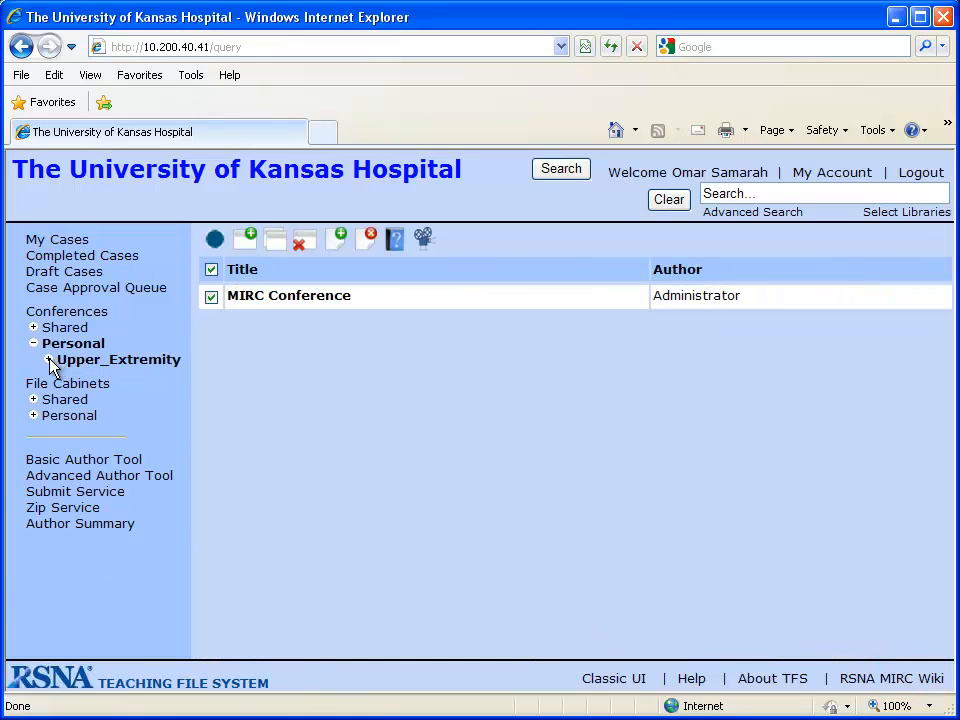
pyautogui.click(49, 360)
pyautogui.click(91, 379)
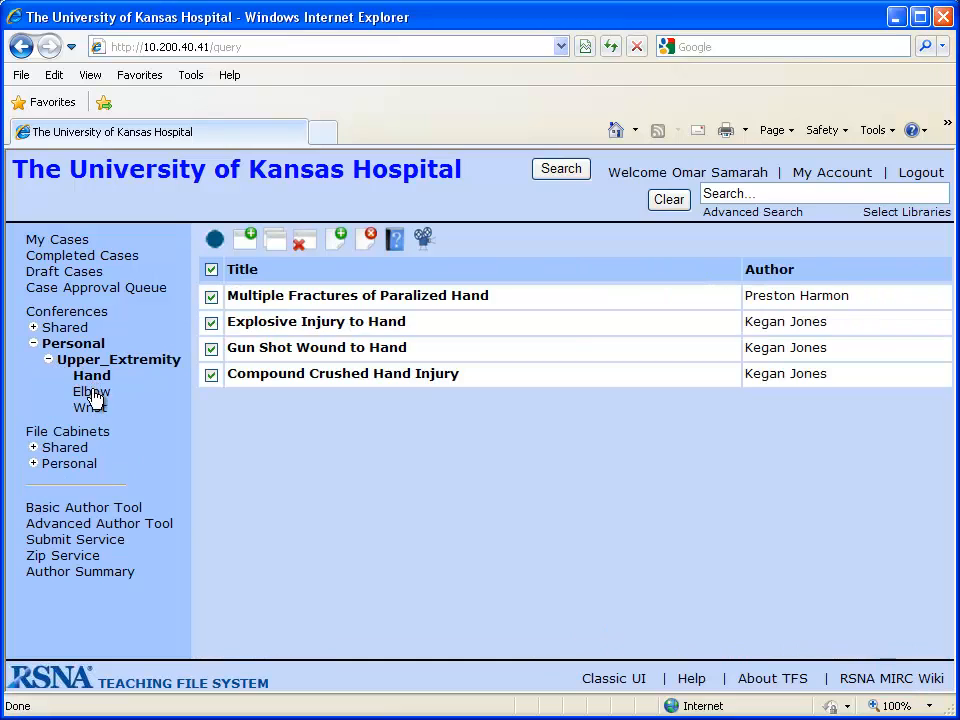
pyautogui.click(92, 391)
pyautogui.click(96, 365)
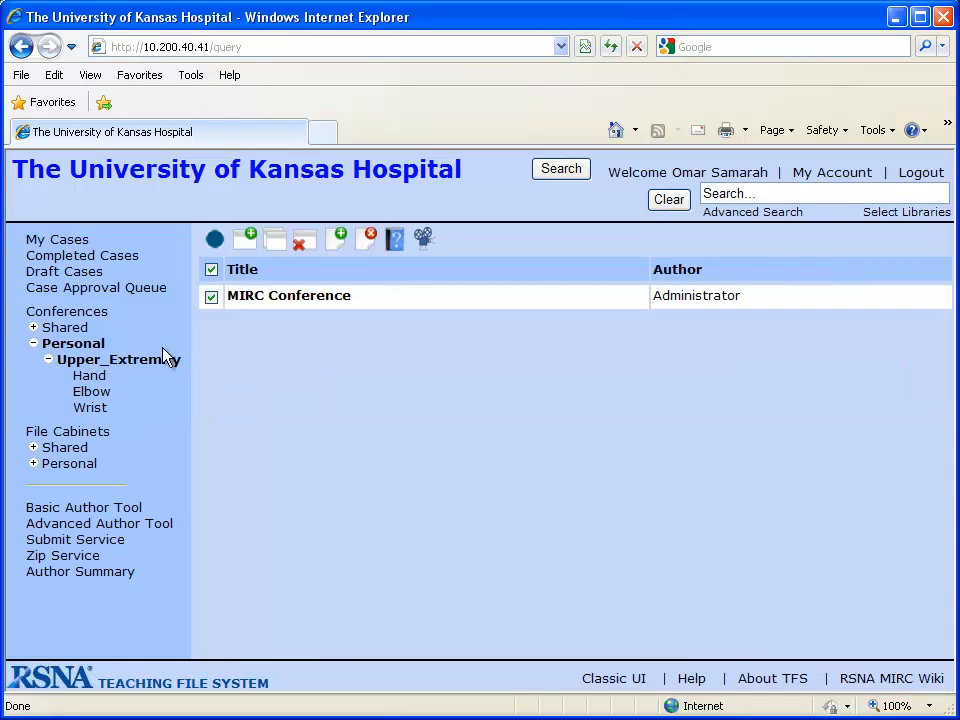
# Review the MIRC Conference case of Upper_Extremity in the case navigator, then close it.
pyautogui.click(423, 241)
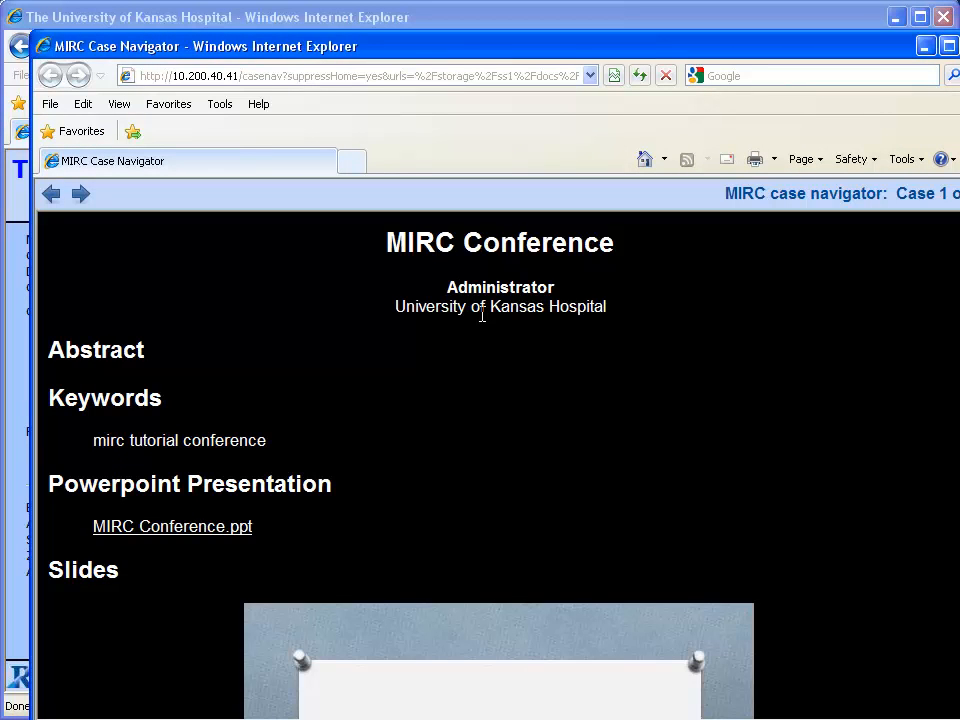
pyautogui.scroll(-8, 500, 333)
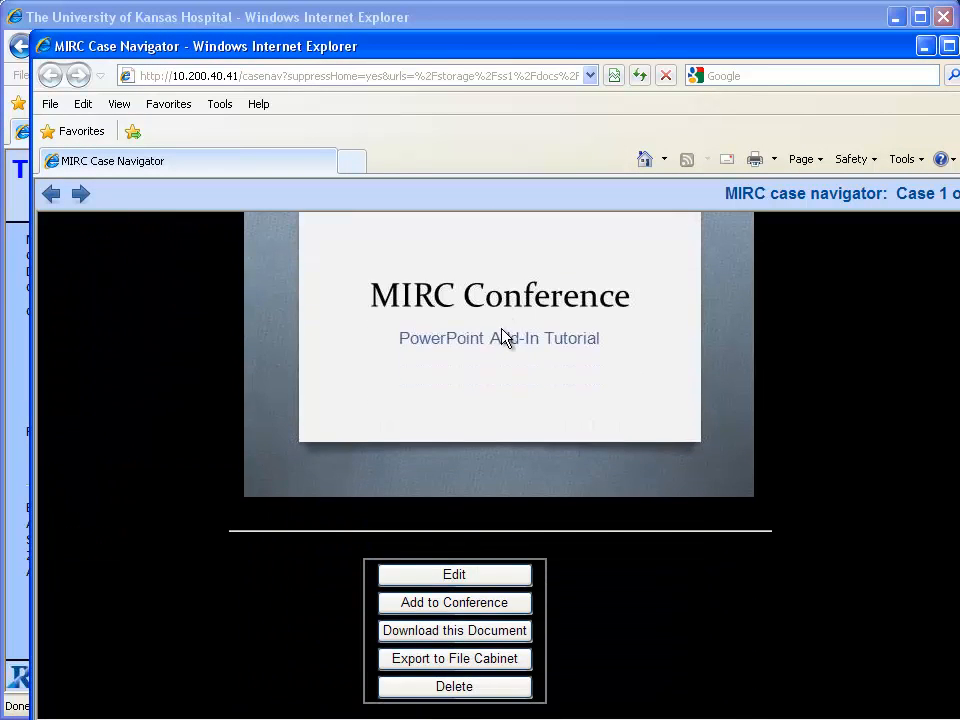
pyautogui.scroll(8, 505, 340)
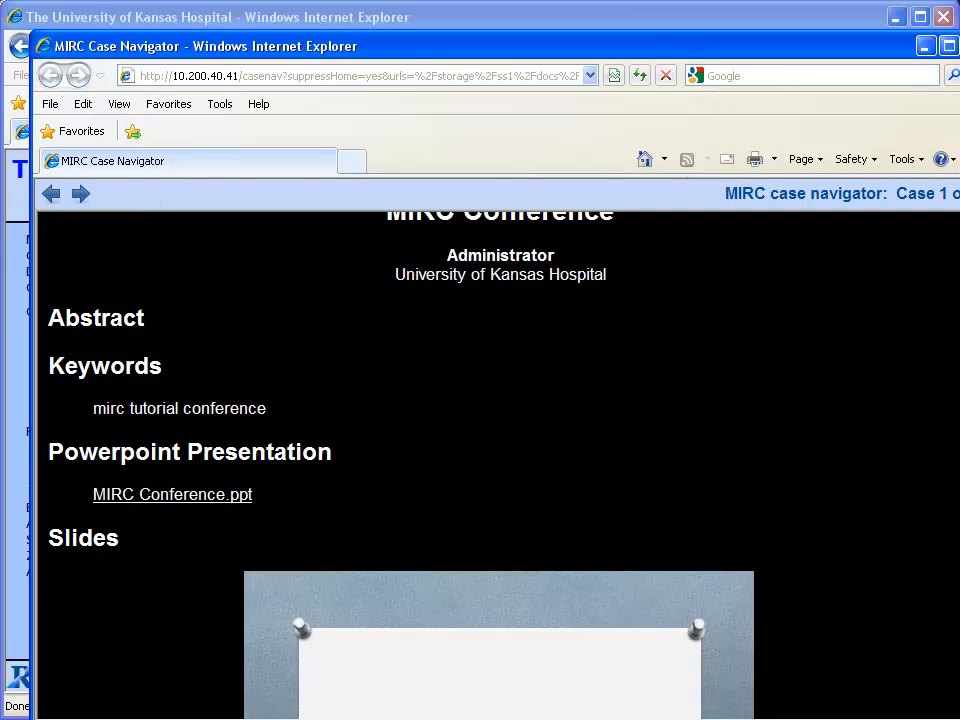
pyautogui.click(959, 46)
# Open the Hand conference and step through its four injury cases in the case navigator.
pyautogui.click(92, 377)
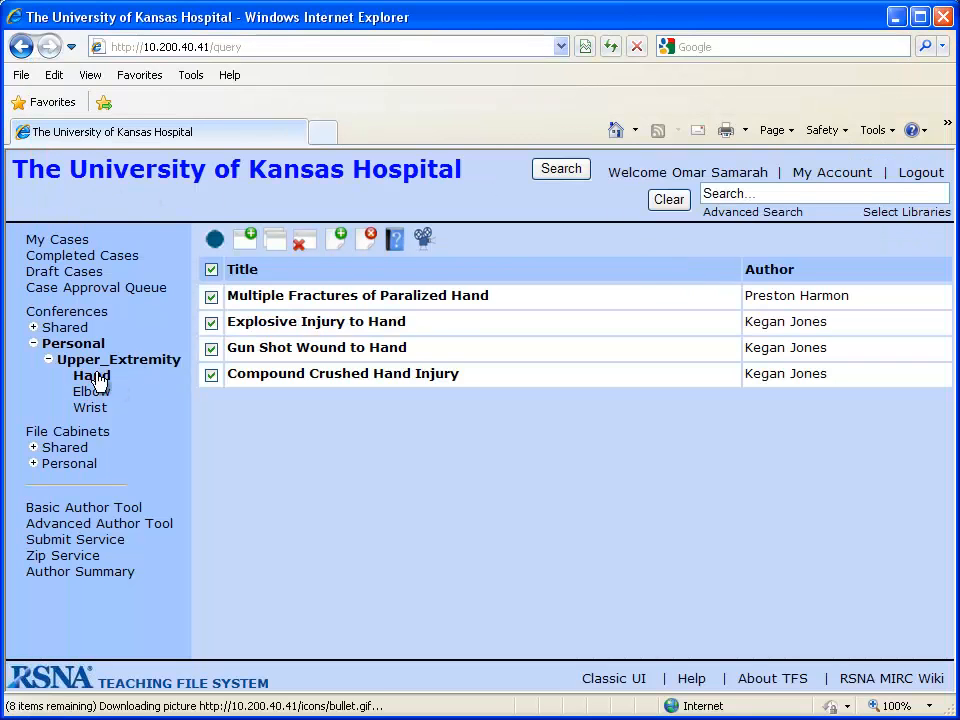
pyautogui.click(425, 243)
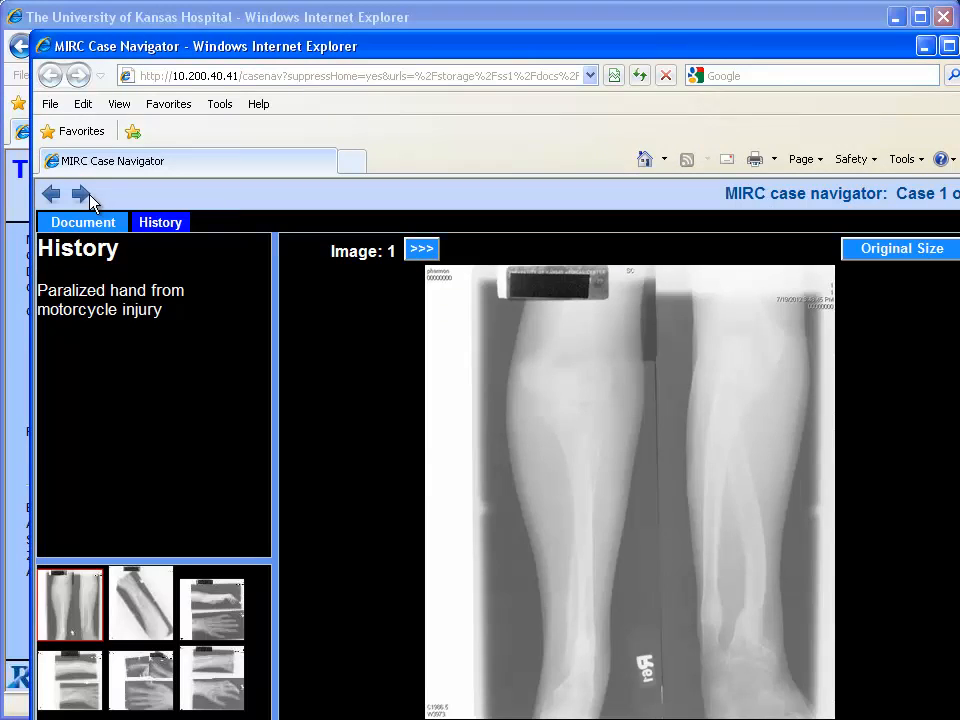
pyautogui.click(82, 195)
pyautogui.click(948, 46)
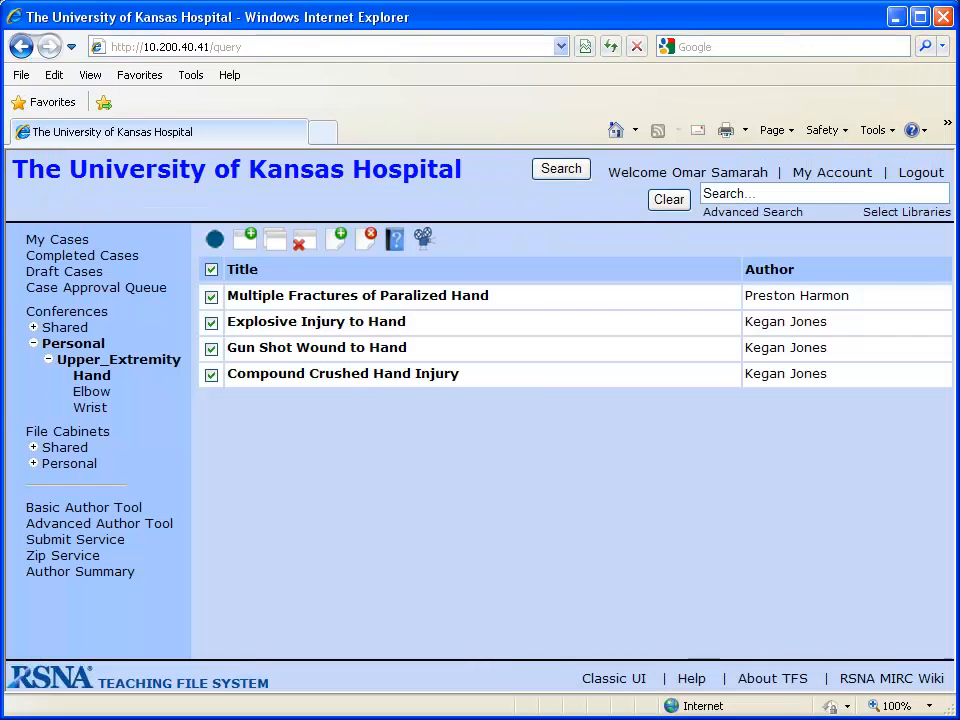